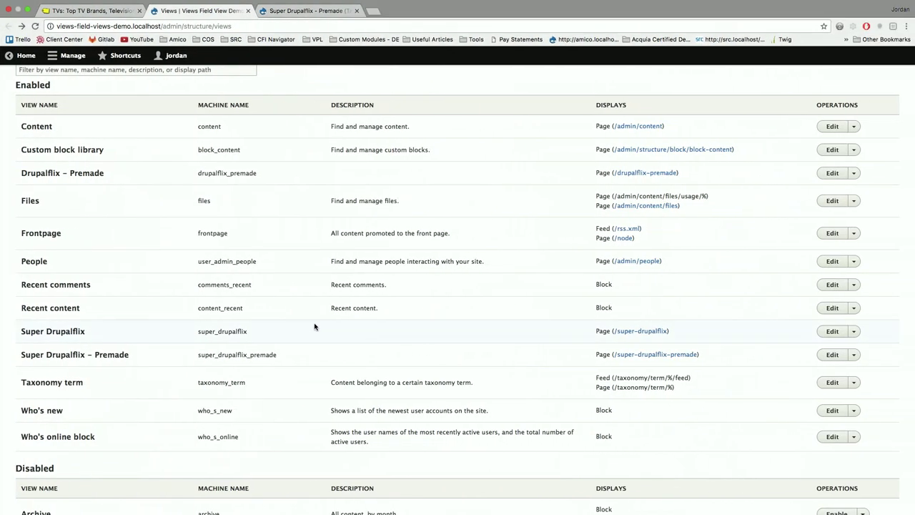
Start a new view named Drupalflix that shows content of type Movie
scroll(234, 159, "up", 2)
scroll(233, 159, "up", 1)
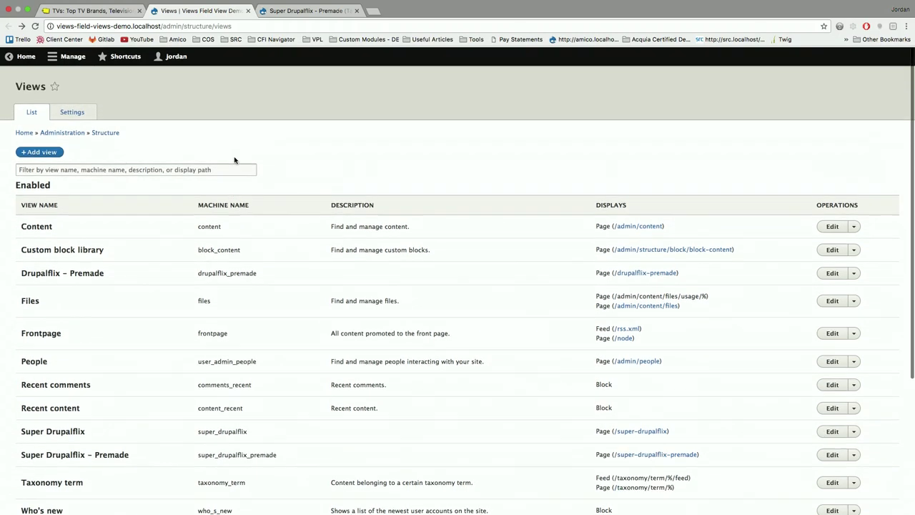
left_click(58, 155)
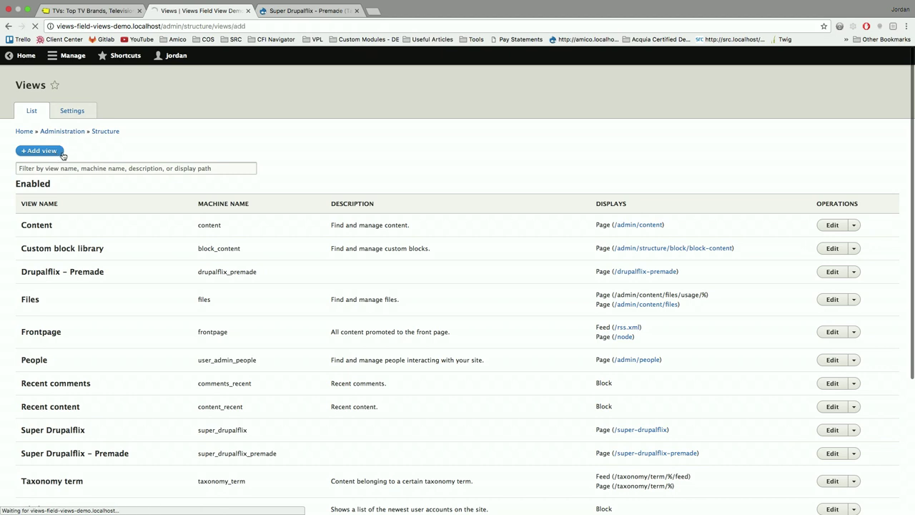
left_click(113, 177)
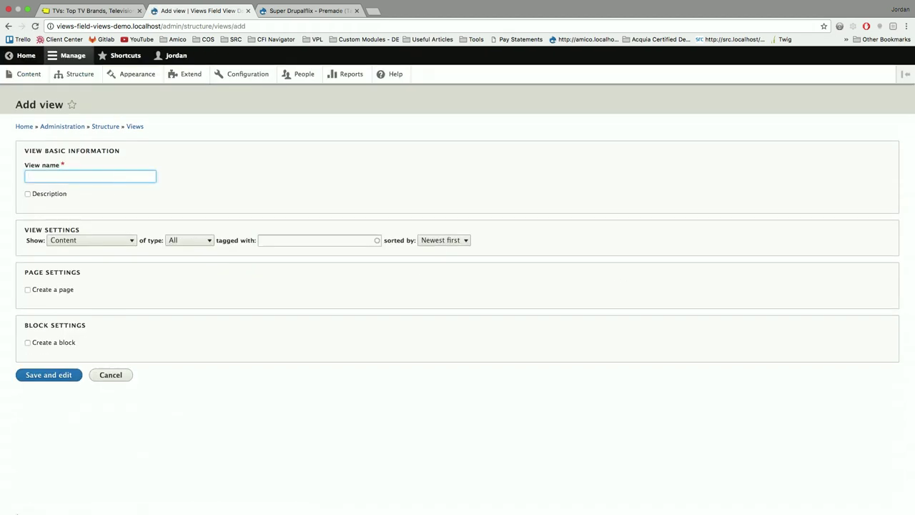
type("Dr")
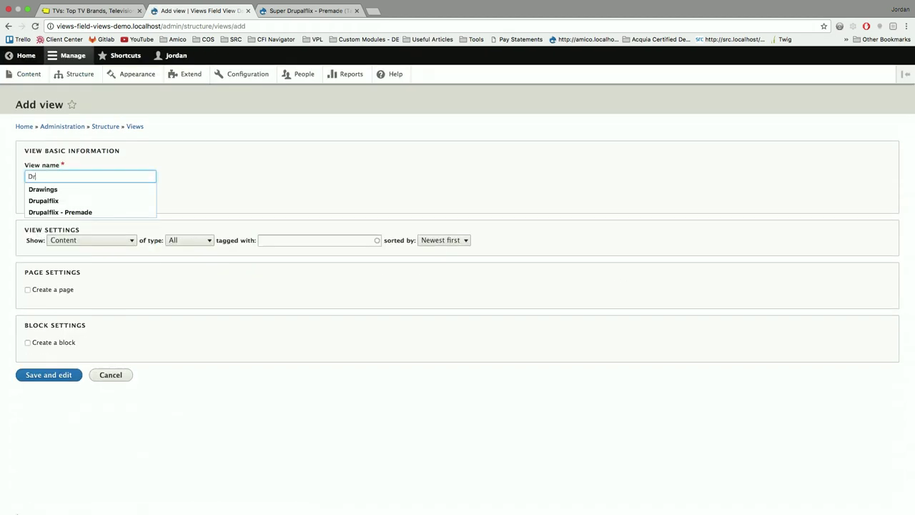
type("upalfli")
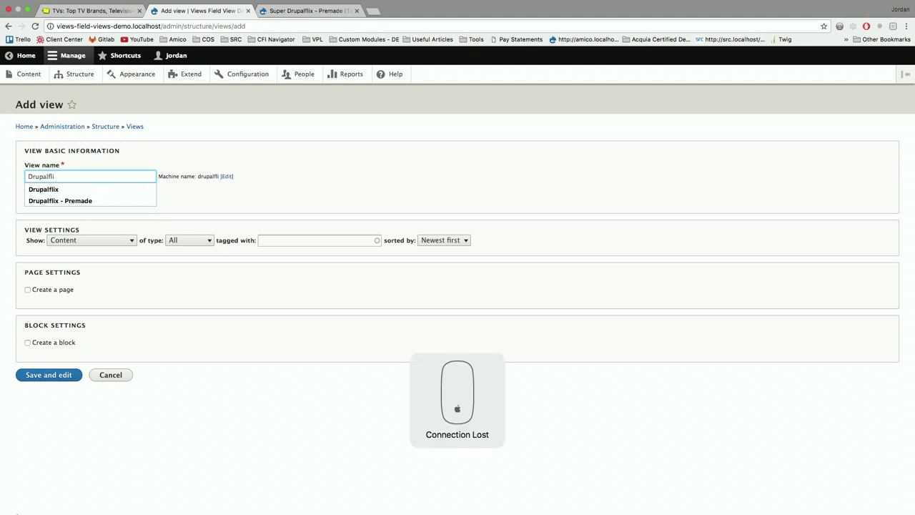
type("x")
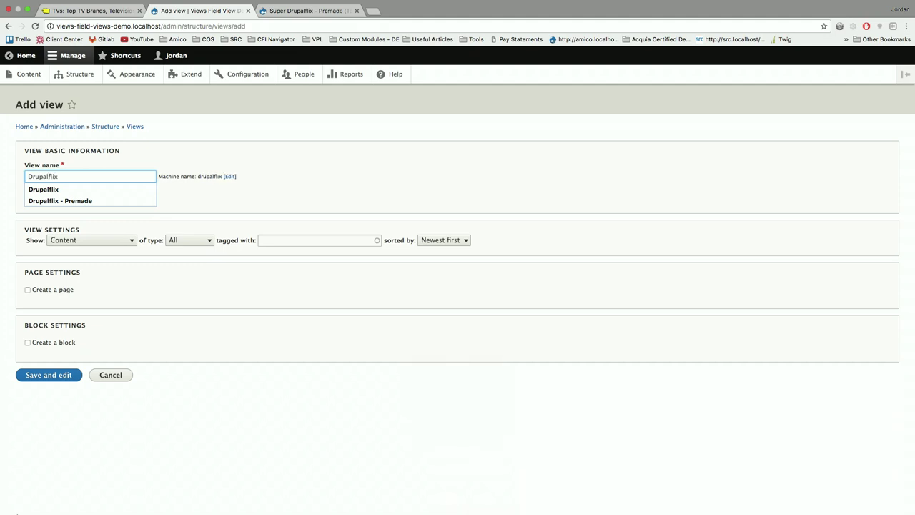
left_click(67, 189)
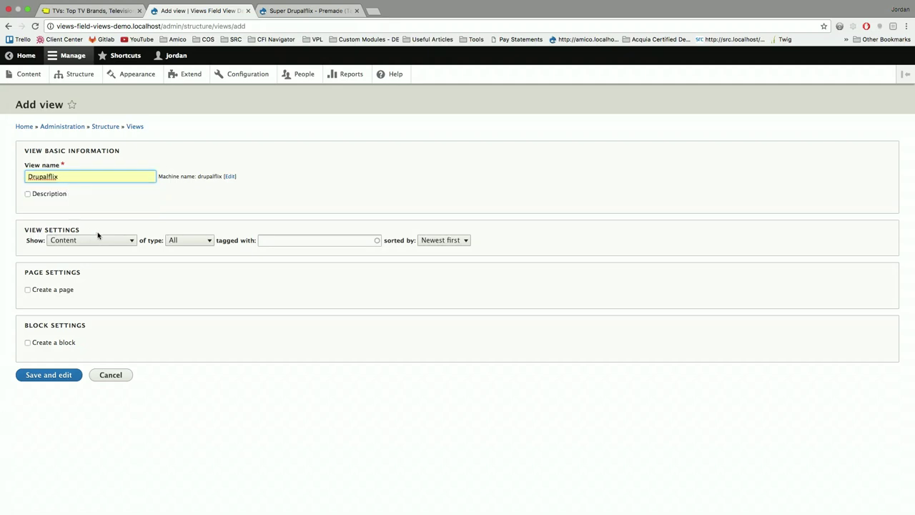
left_click(180, 240)
left_click(179, 267)
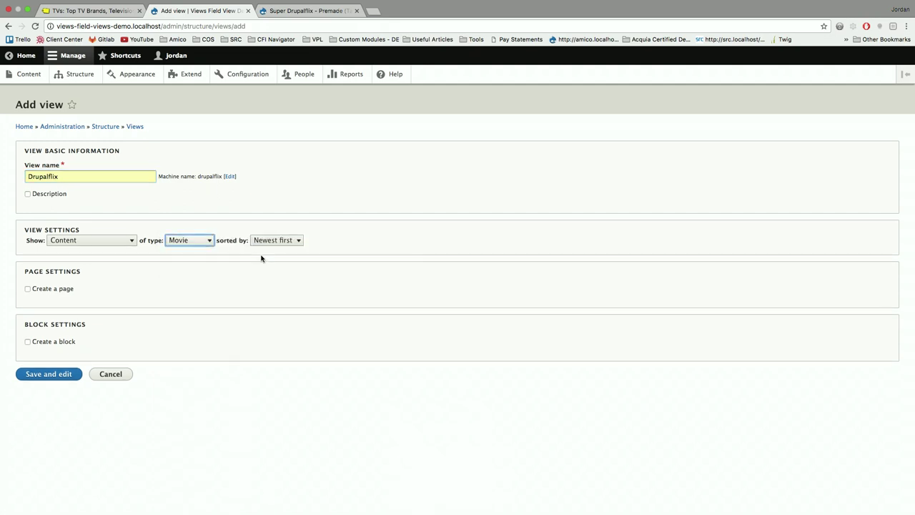
Create a page for the view that displays an unformatted list of fields with 5 items
left_click(66, 290)
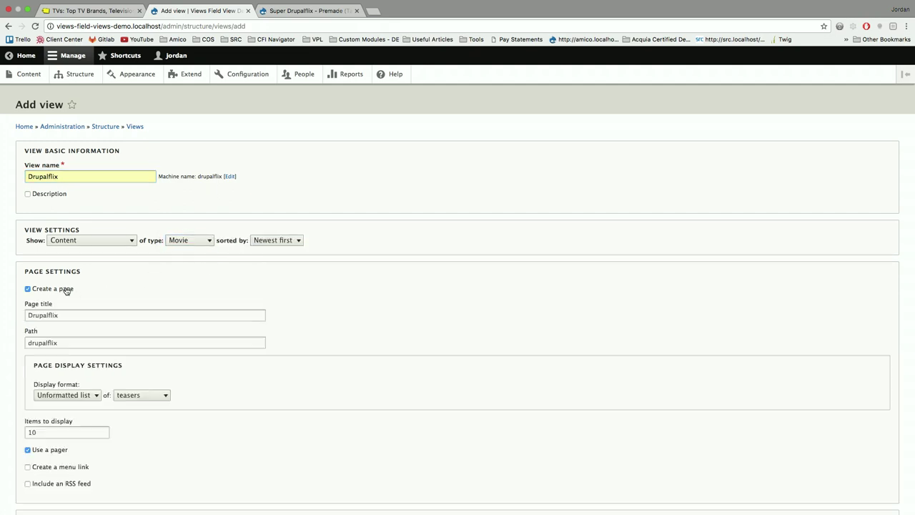
scroll(67, 290, "down", 3)
left_click(142, 290)
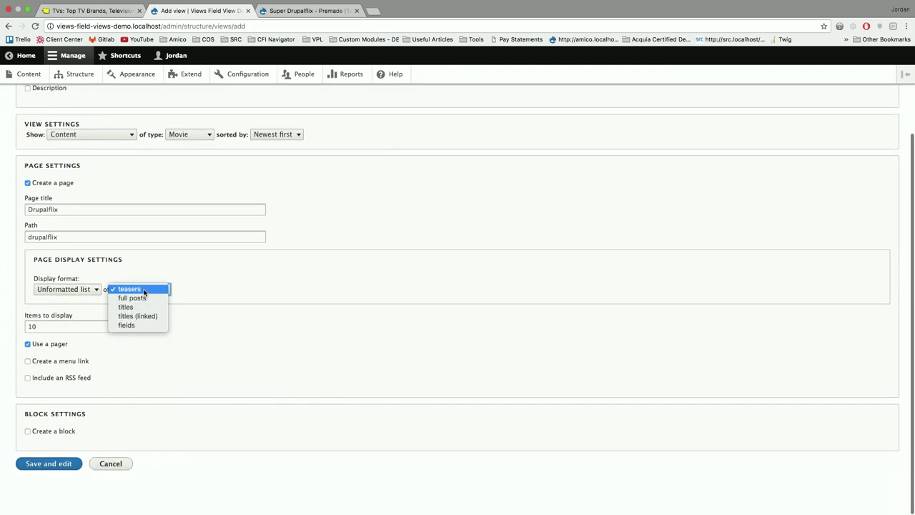
left_click(146, 325)
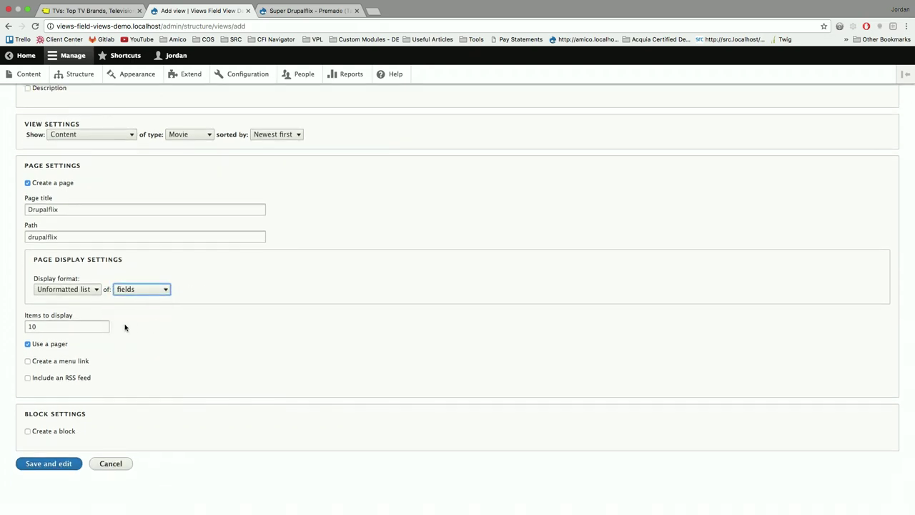
key("Tab")
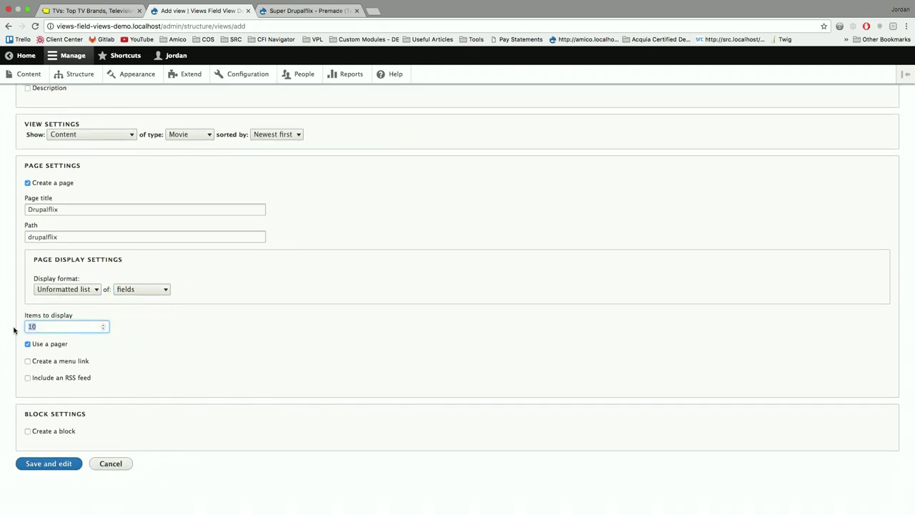
type("5")
Add a menu link for the page to the Main navigation menu and save the view for editing
left_click(68, 366)
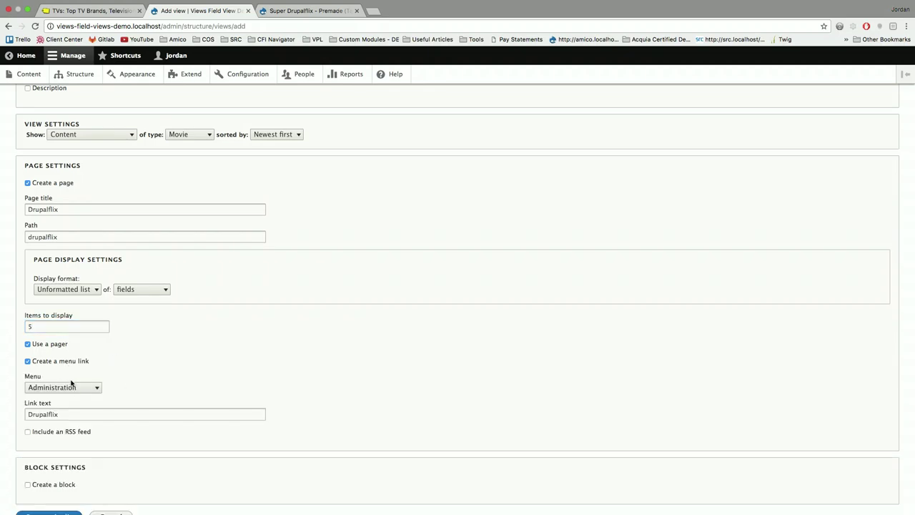
left_click(67, 387)
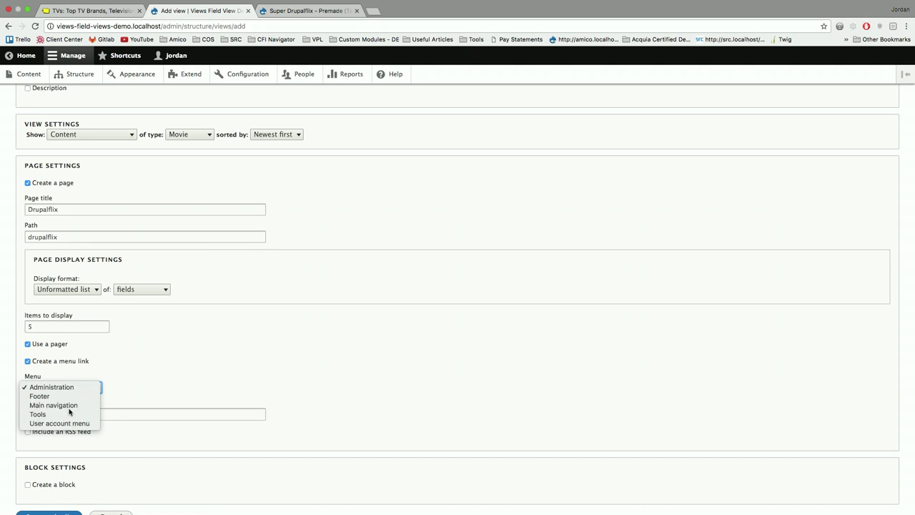
left_click(61, 404)
scroll(154, 371, "down", 1)
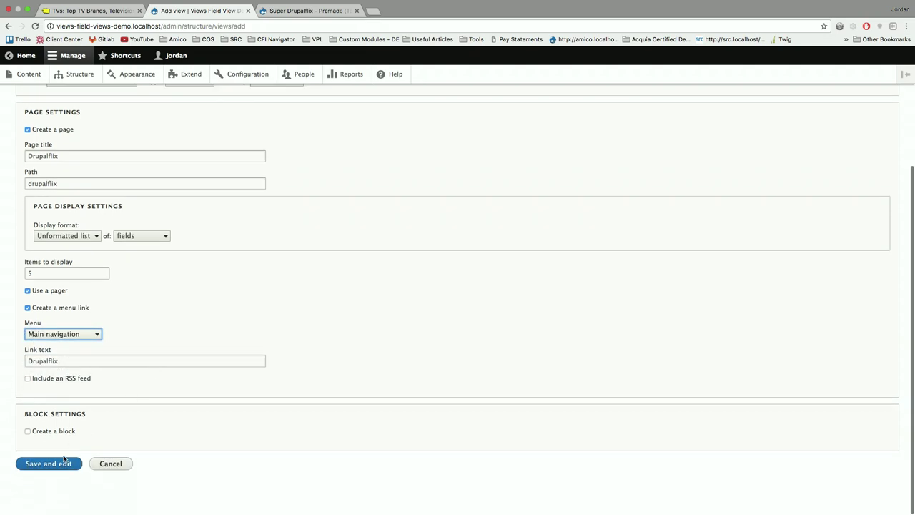
scroll(117, 325, "up", 4)
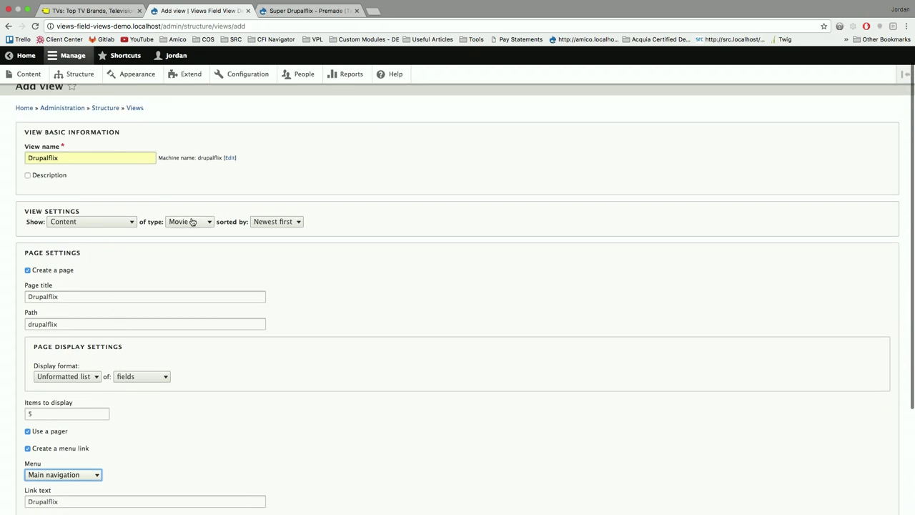
scroll(107, 253, "down", 3)
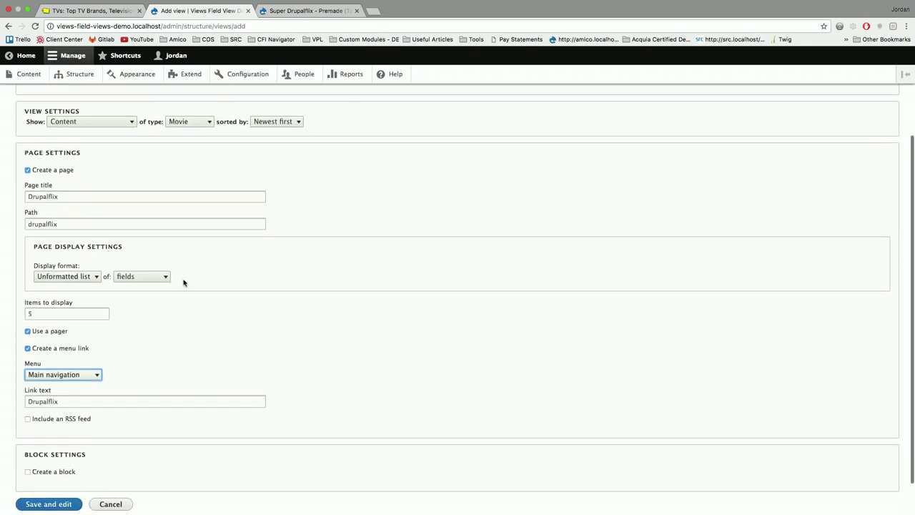
scroll(142, 313, "down", 1)
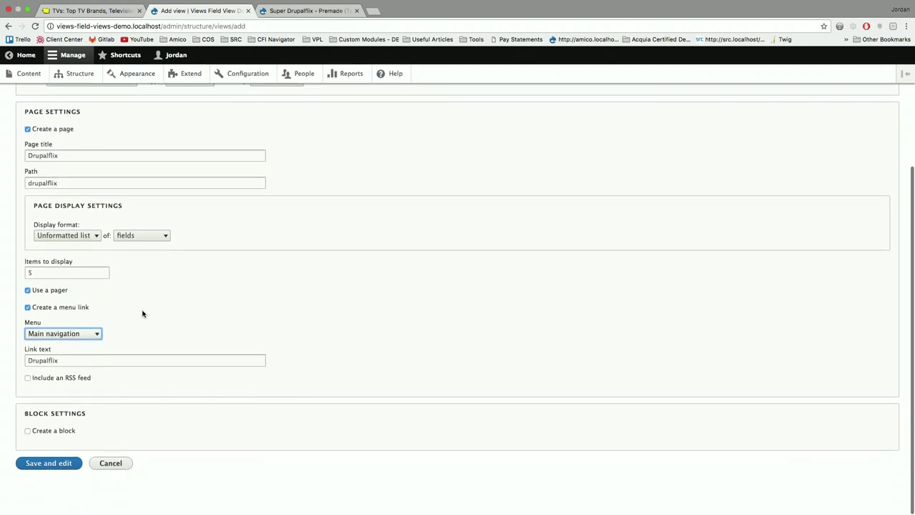
left_click(49, 463)
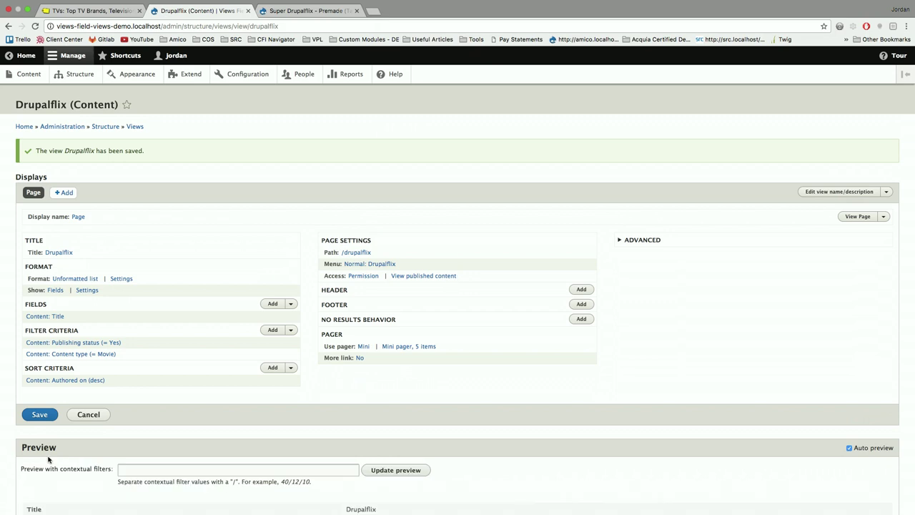
scroll(87, 292, "down", 2)
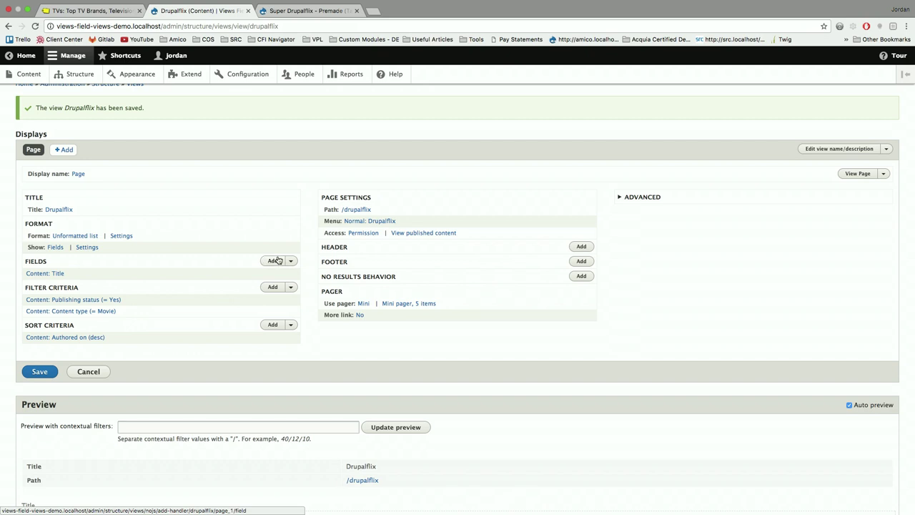
left_click(276, 260)
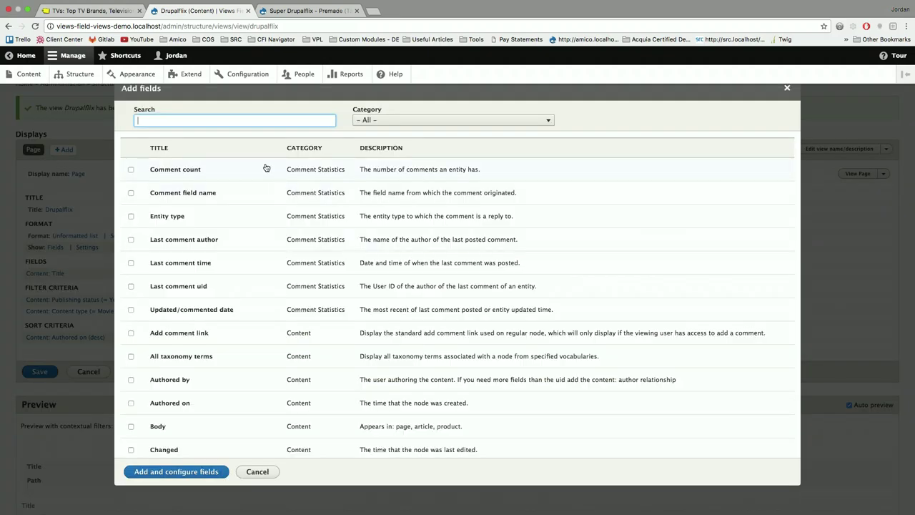
type("ima")
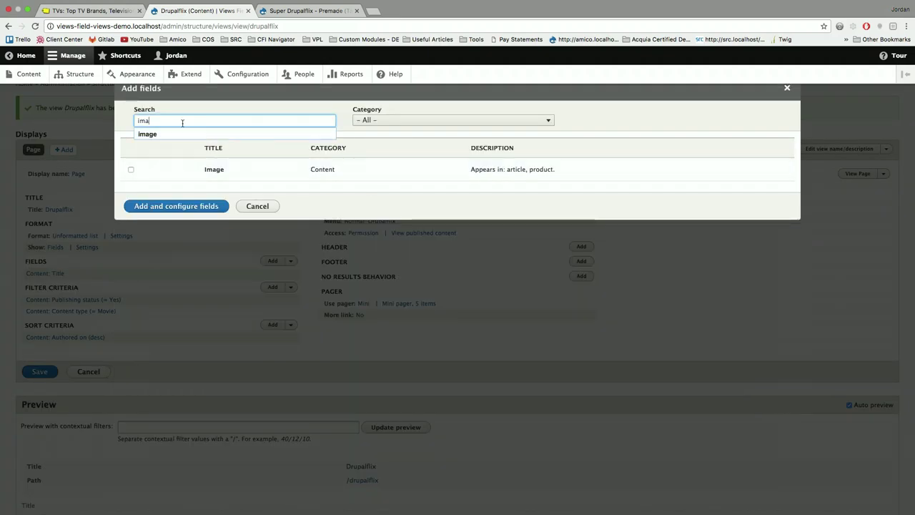
left_click(261, 206)
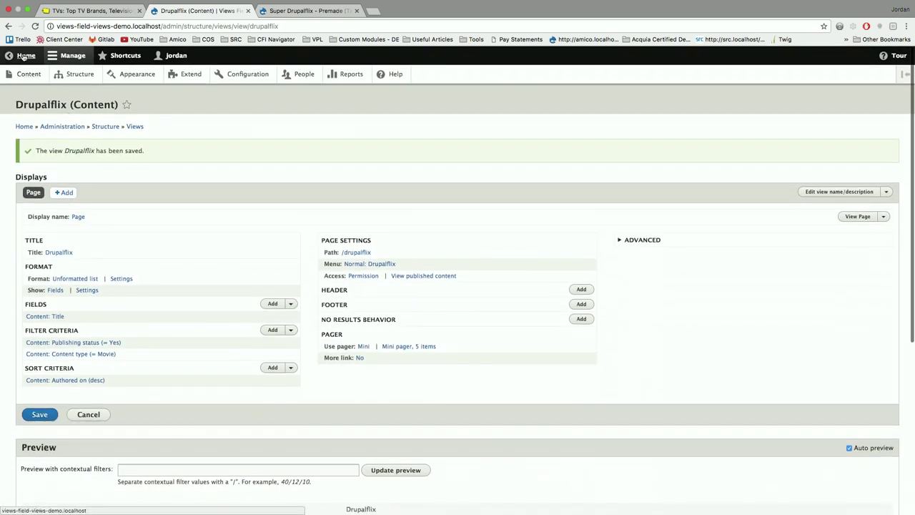
Examine the titles, posters and summaries of the movies on the site's home page
left_click(24, 55)
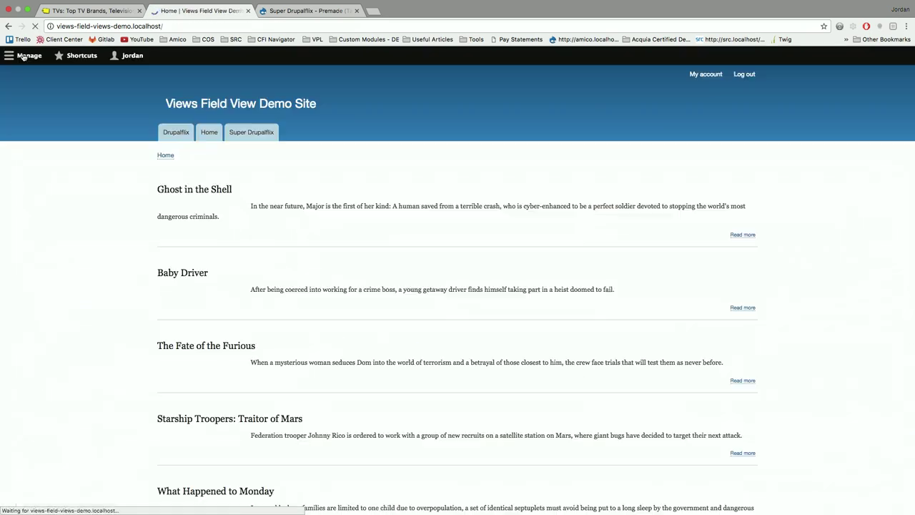
scroll(109, 165, "down", 2)
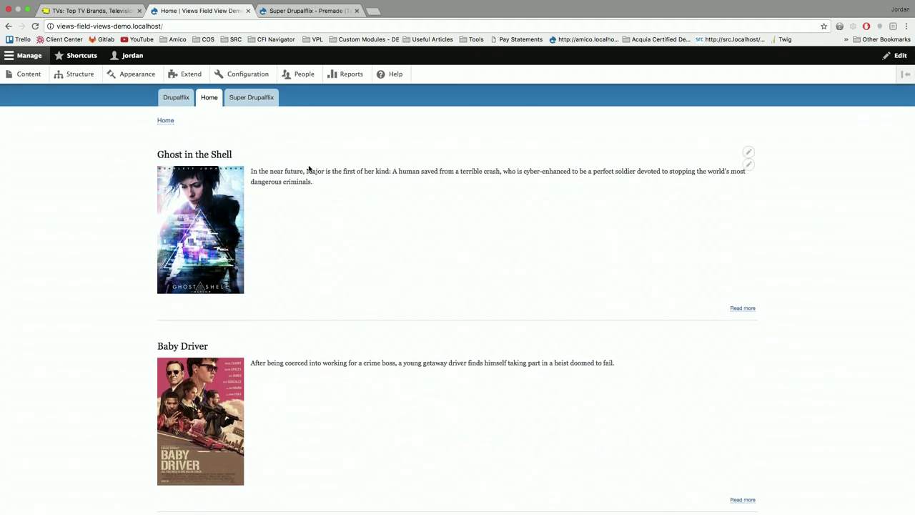
scroll(382, 211, "down", 5)
scroll(382, 210, "down", 2)
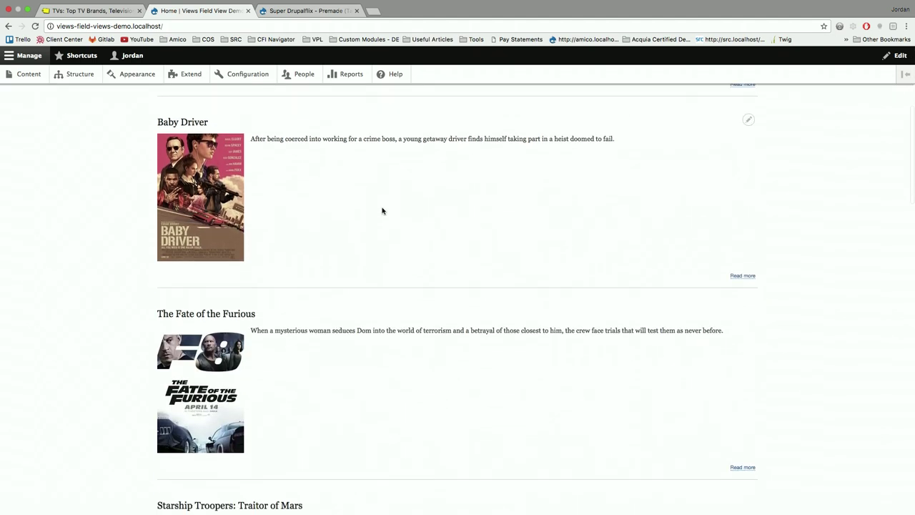
scroll(383, 210, "down", 10)
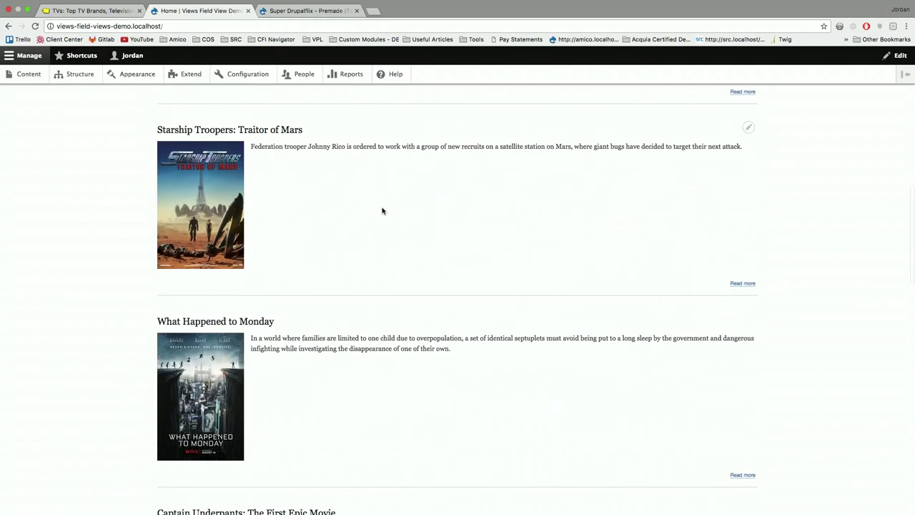
scroll(383, 211, "down", 15)
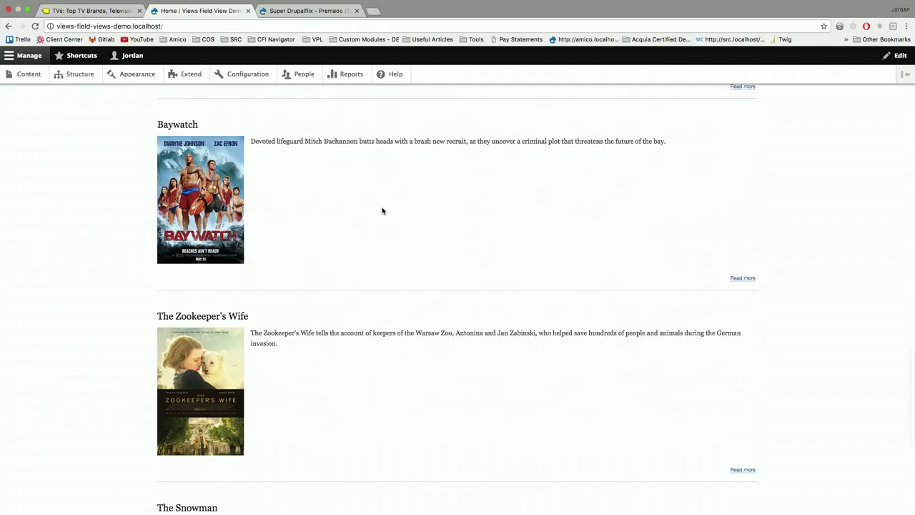
key("ctrl+Up")
key("ctrl+Up")
scroll(382, 210, "up", 8)
scroll(383, 210, "down", 10)
scroll(379, 208, "up", 2)
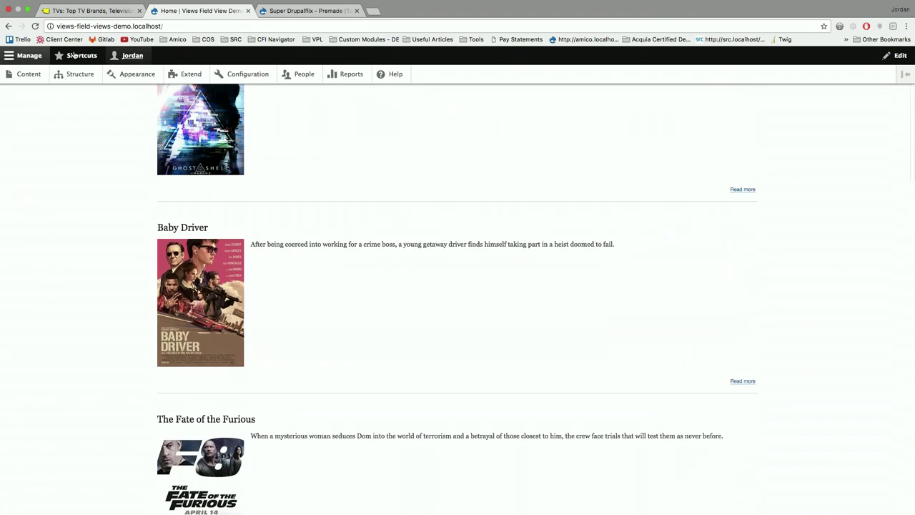
Return to the Drupalflix view and add the Body, Image and Movie Category fields to it
left_click(9, 27)
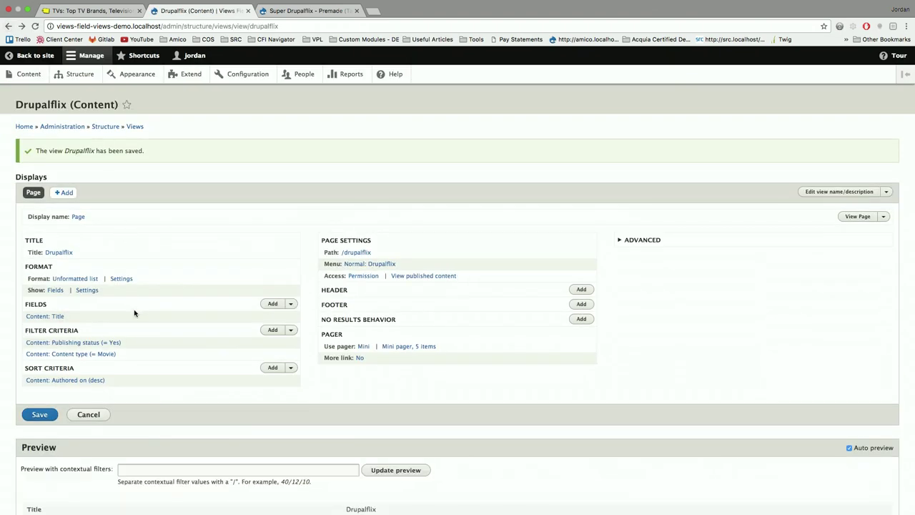
left_click(272, 303)
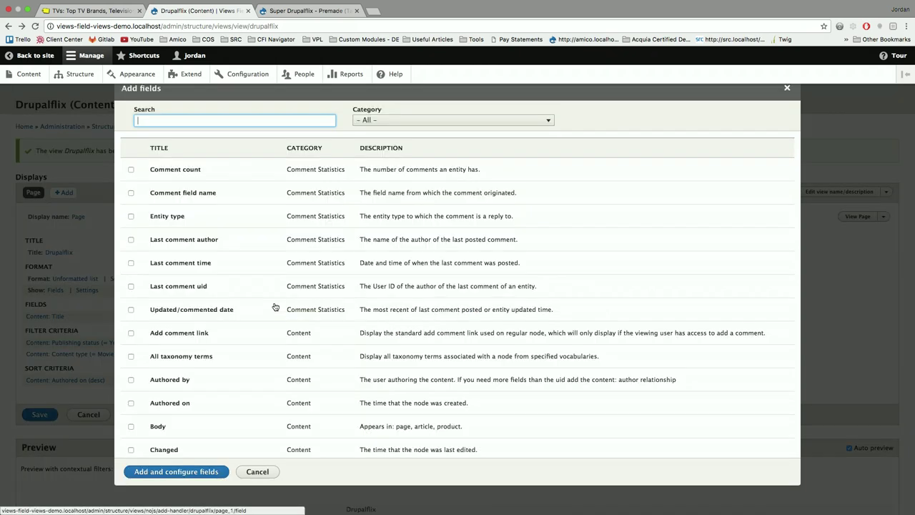
scroll(297, 237, "down", 3)
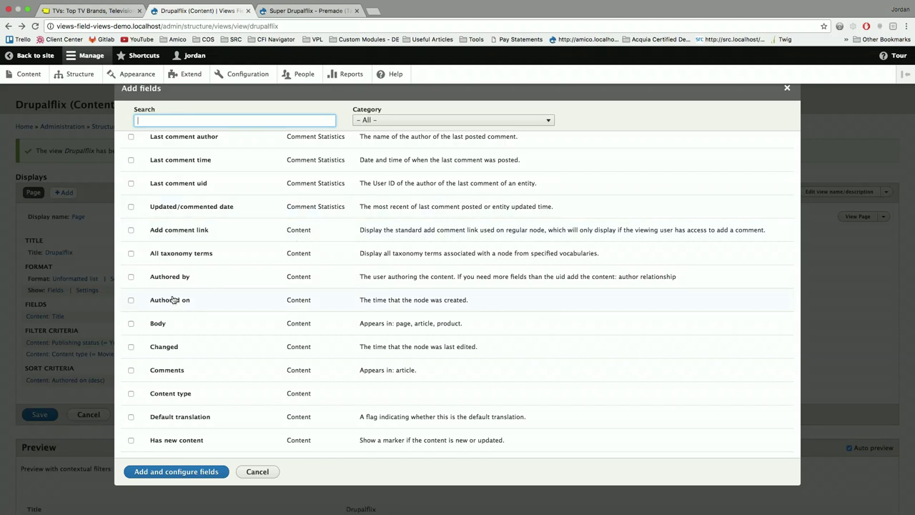
left_click(157, 324)
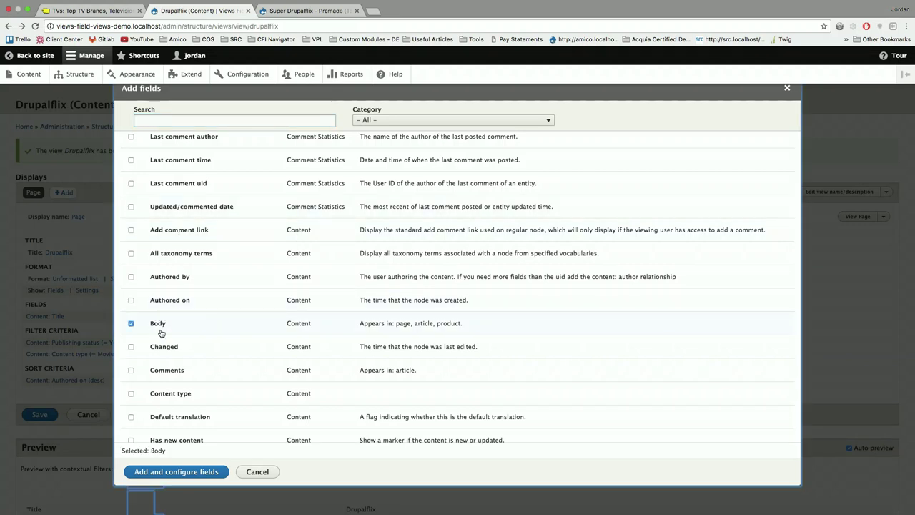
scroll(158, 328, "down", 3)
scroll(160, 333, "down", 1)
left_click(165, 333)
scroll(168, 337, "down", 2)
left_click(170, 351)
left_click(191, 472)
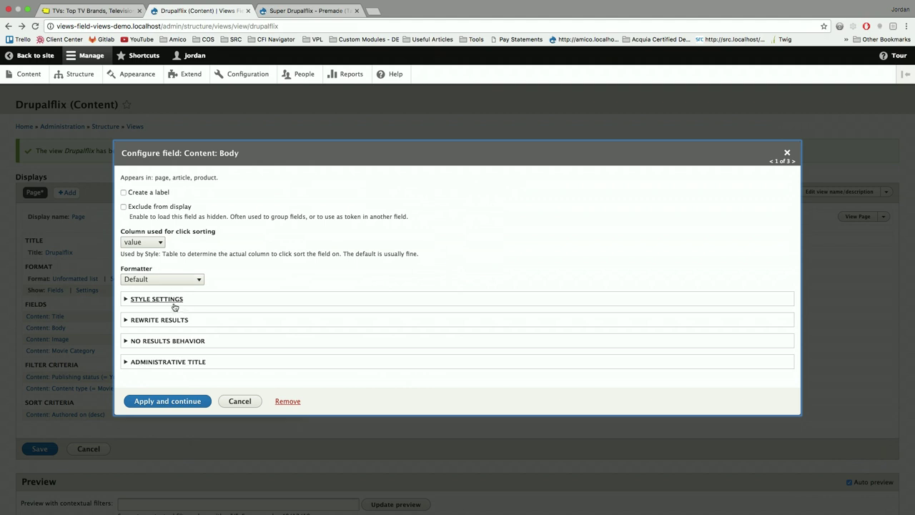
Set the Body field's formatter to Summary or trimmed and continue to the next field's settings
left_click(175, 282)
left_click(175, 289)
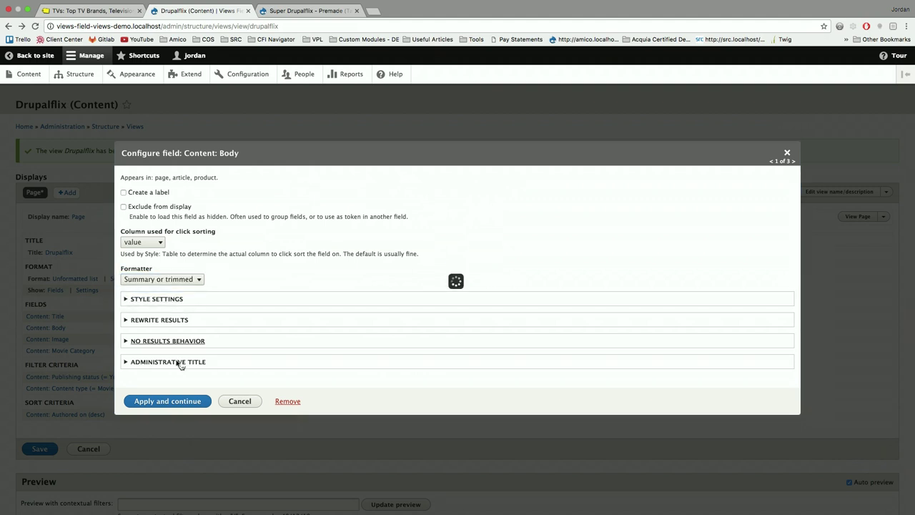
left_click(176, 418)
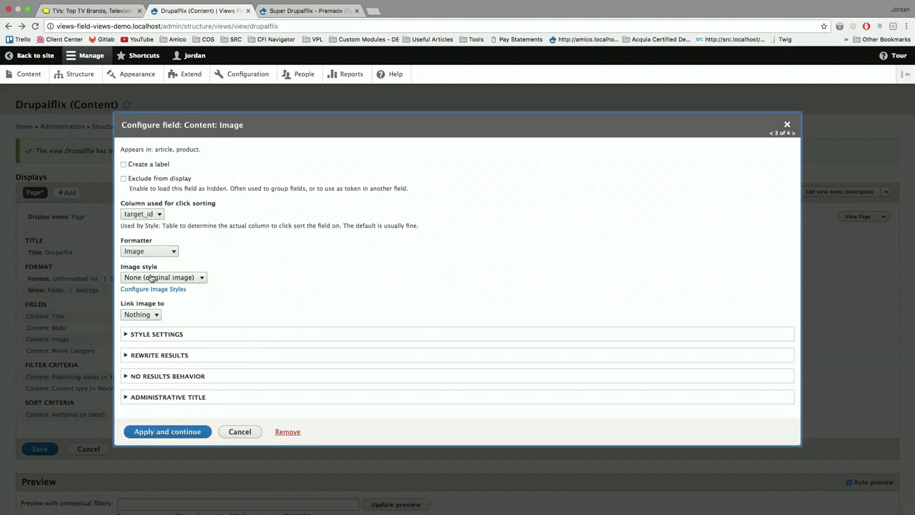
Set the Image field's image style to Medium (220×220) and accept the default settings for the Movie Category field
left_click(151, 278)
left_click(154, 296)
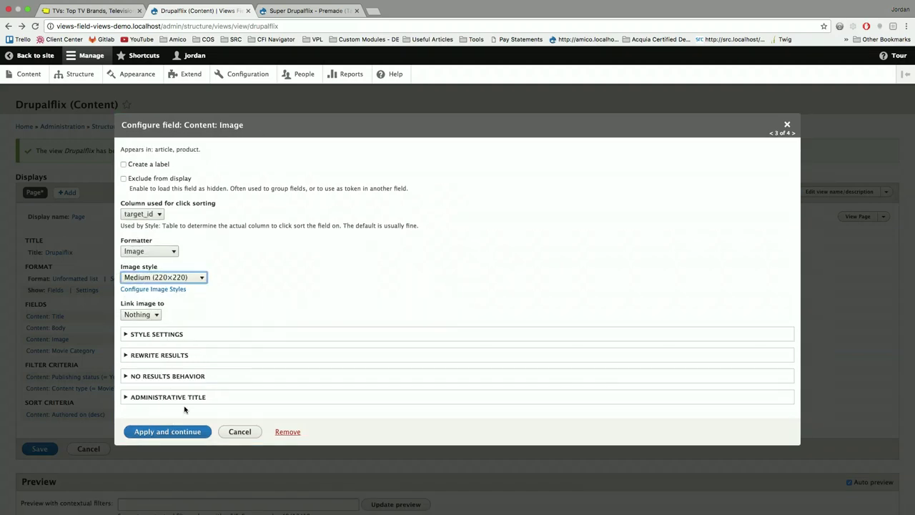
left_click(180, 433)
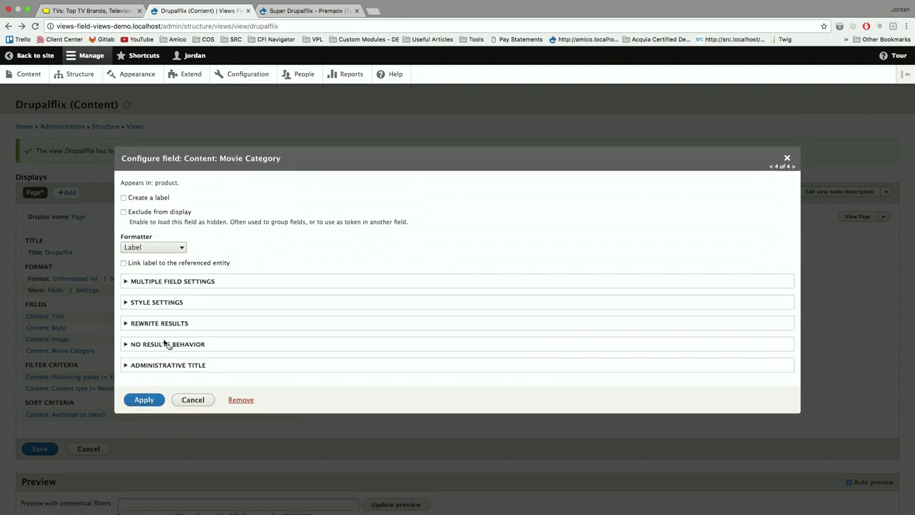
left_click(146, 402)
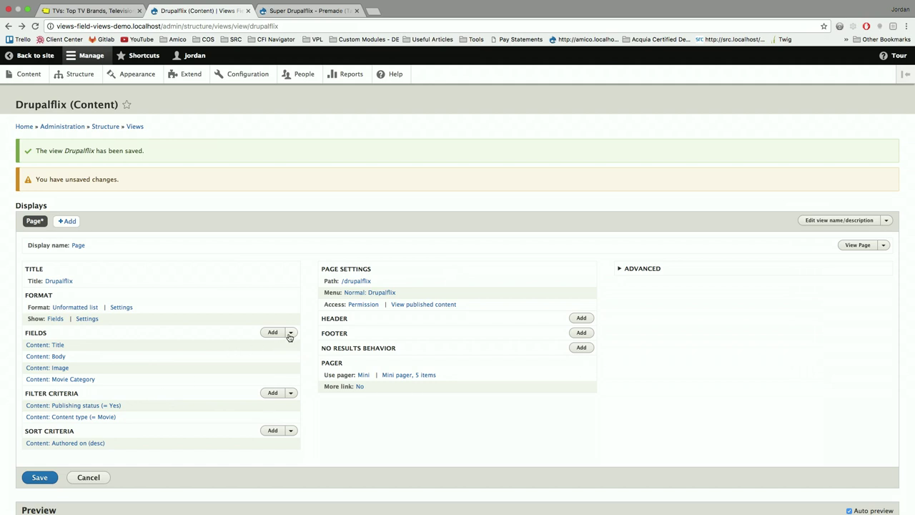
Rearrange the view's fields in the order Image, Title, Movie Category, Body and save the view
left_click(291, 334)
left_click(278, 345)
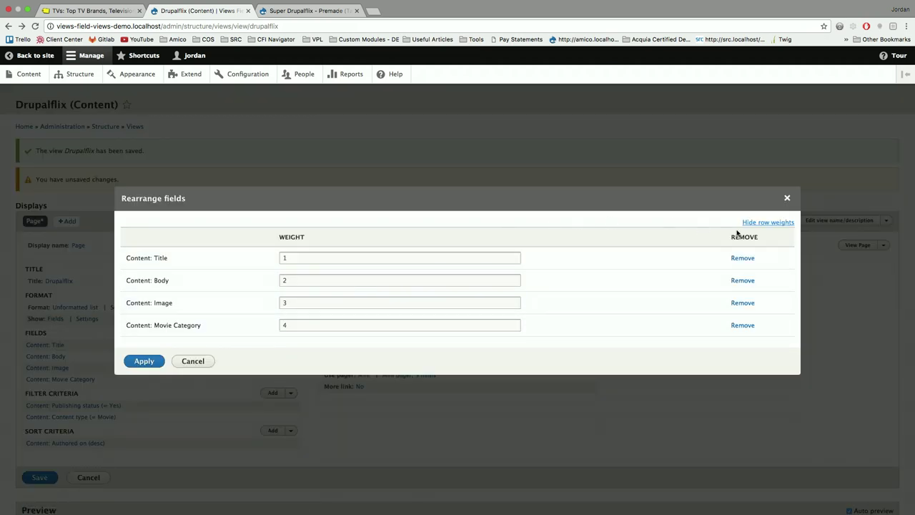
left_click(758, 226)
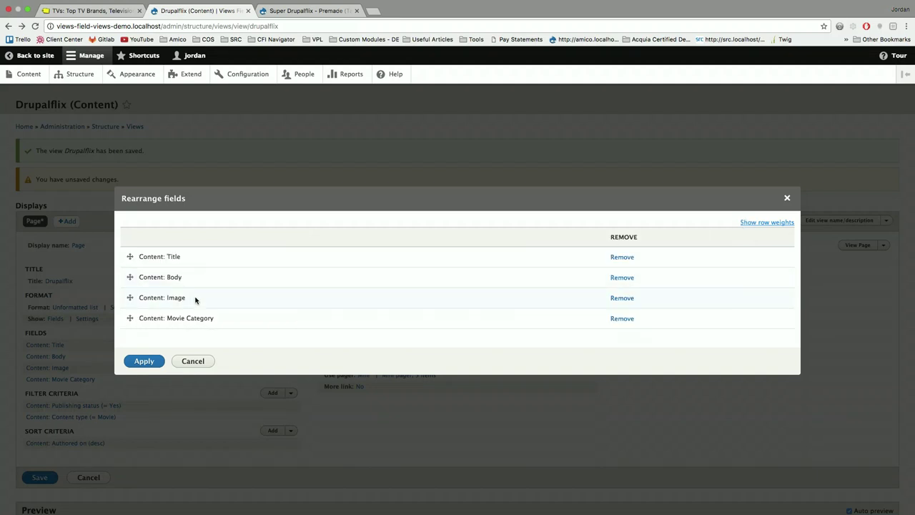
left_click_drag(130, 298, 128, 260)
left_click_drag(129, 318, 129, 301)
left_click(143, 361)
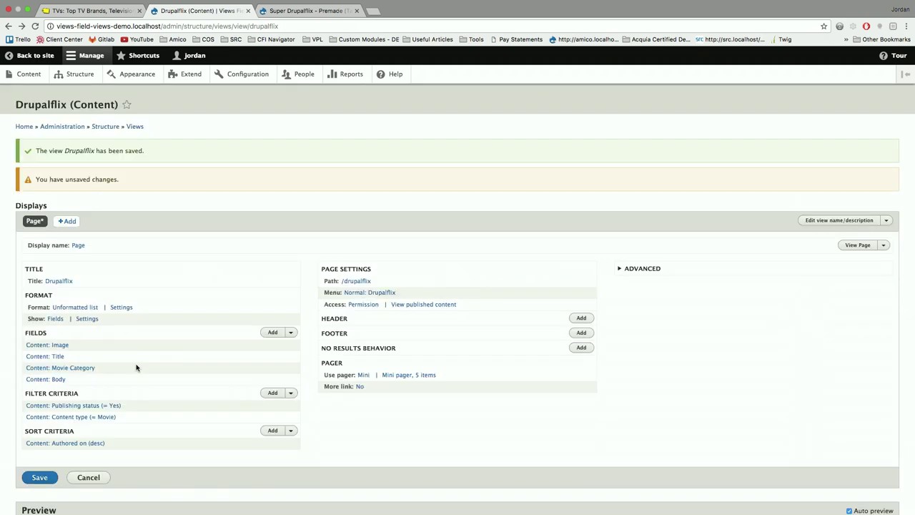
left_click(40, 477)
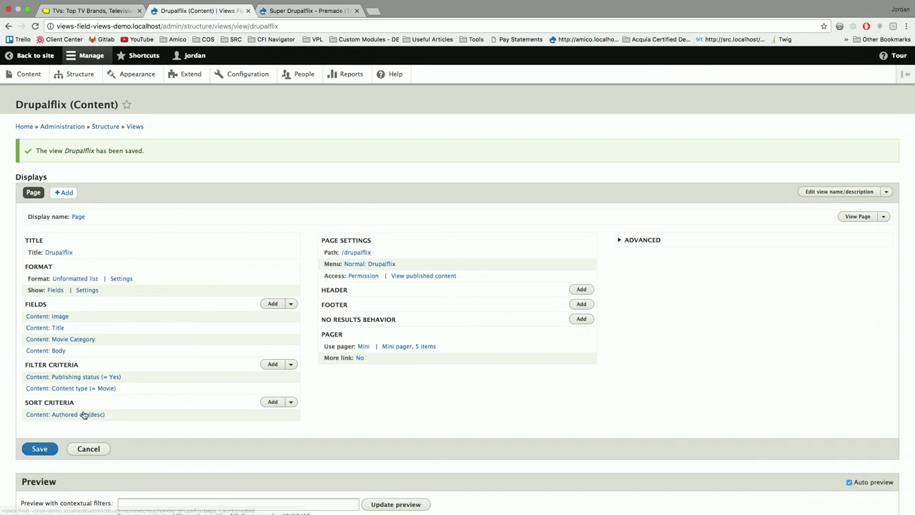
Remove the Authored on sort criterion from the view and save it
left_click(84, 414)
left_click(245, 401)
left_click(39, 465)
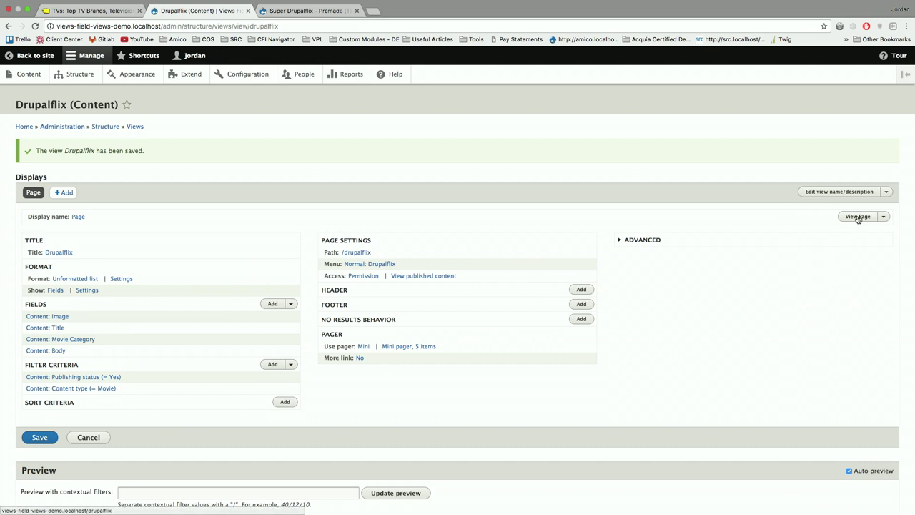
Open the Drupalflix page in a new tab and examine the layout and order of the listed movies
right_click(858, 219)
left_click(779, 221)
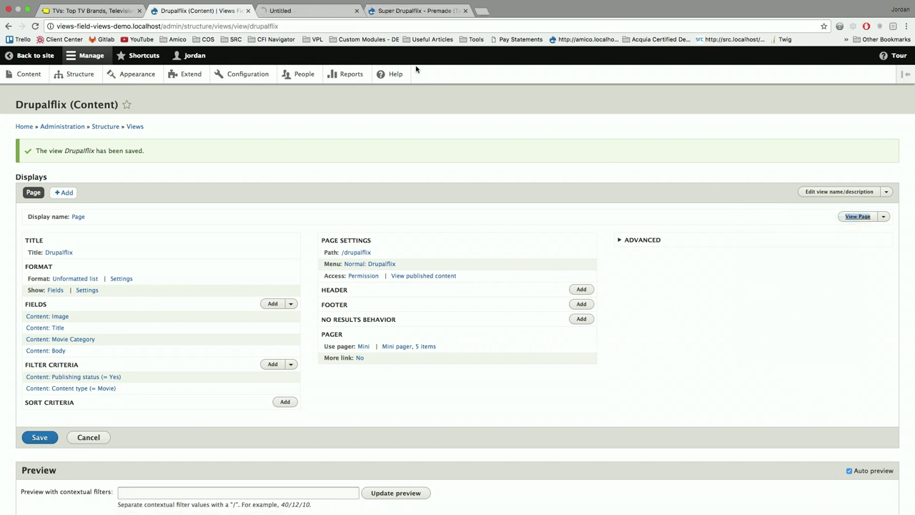
key("ctrl+Tab")
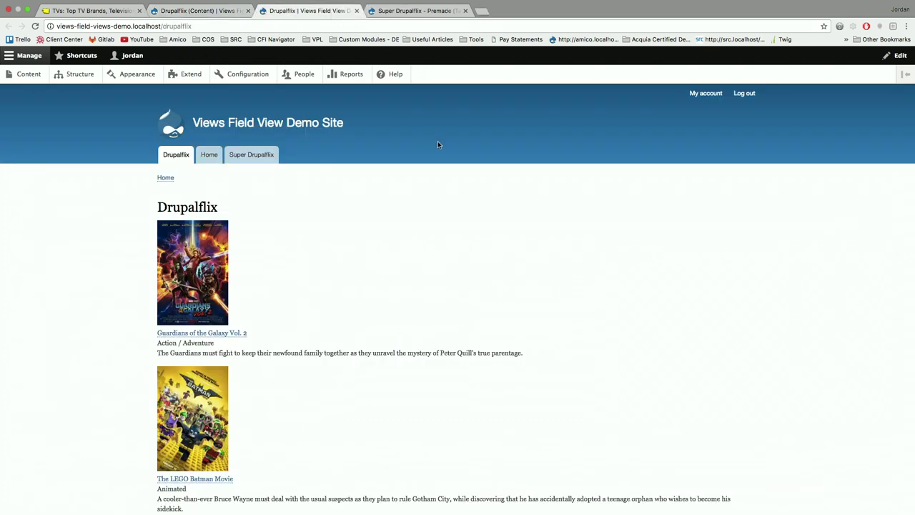
scroll(439, 145, "down", 2)
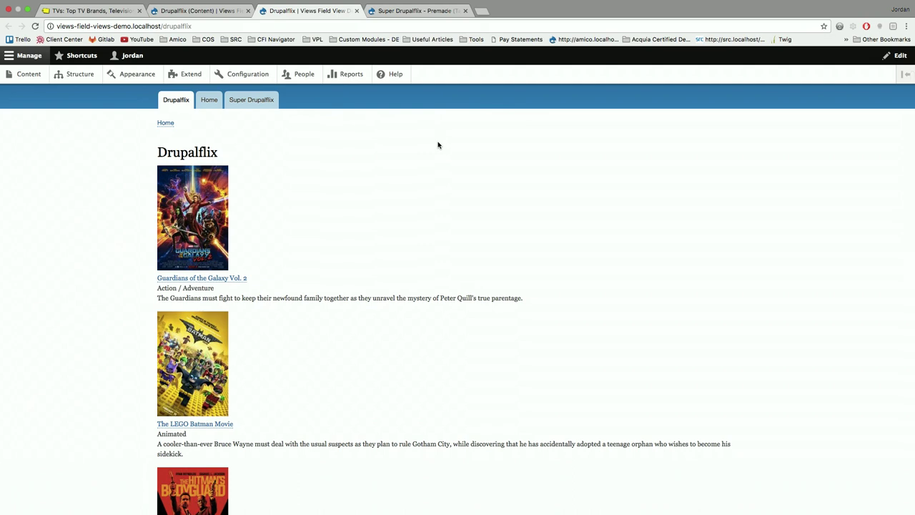
scroll(439, 145, "down", 2)
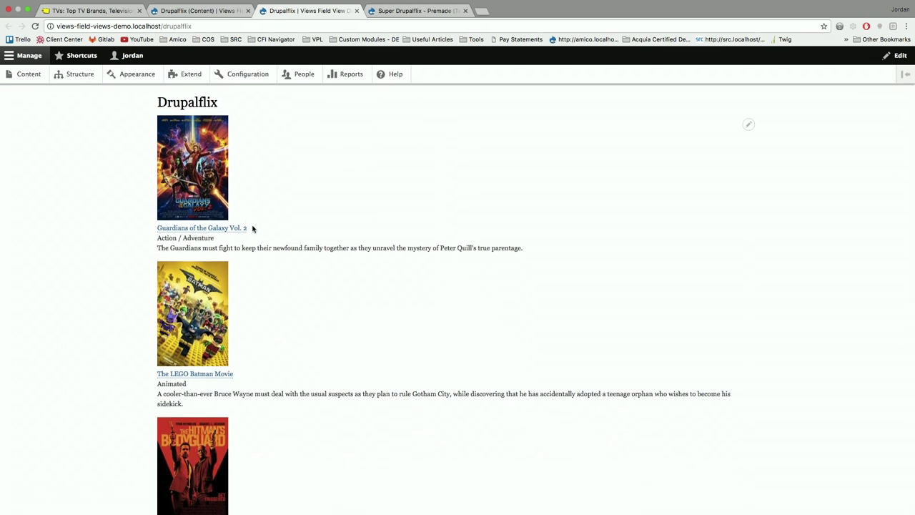
scroll(340, 239, "down", 5)
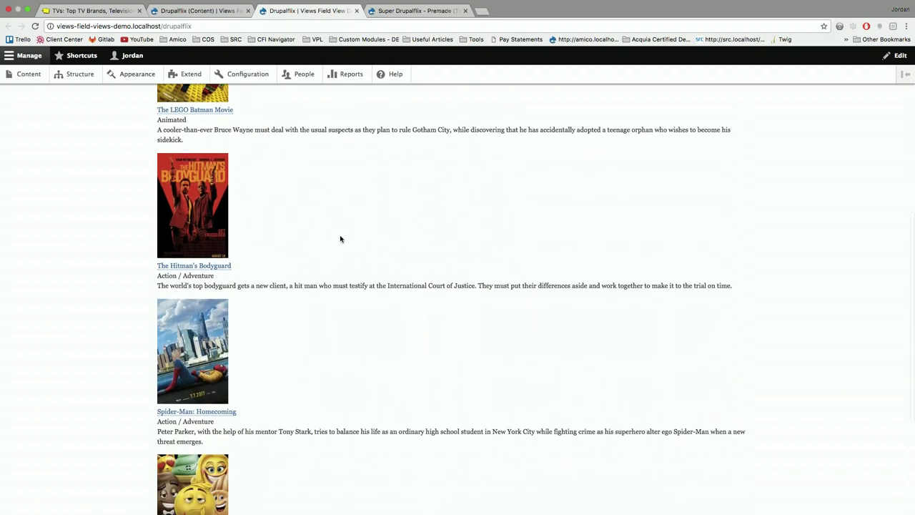
scroll(341, 238, "down", 3)
scroll(341, 238, "up", 8)
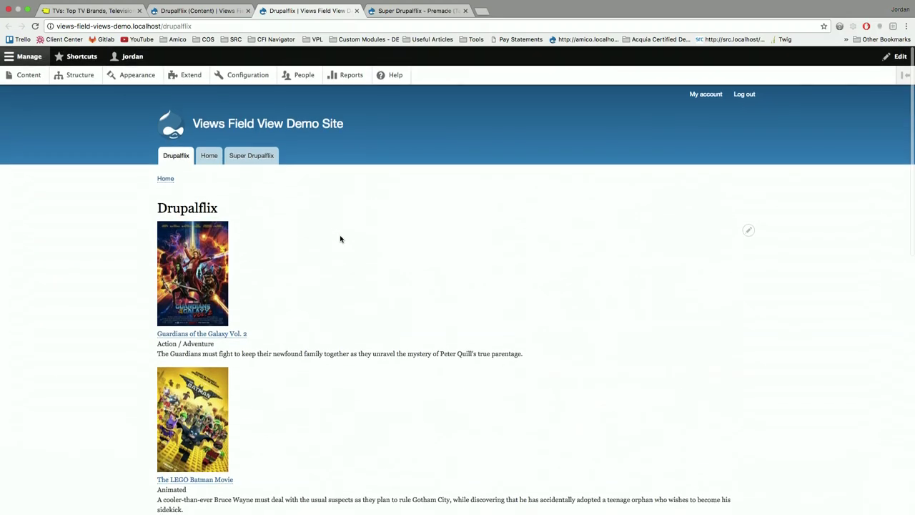
Return to the Drupalflix view, add the content Title as an ascending sort criterion, and save the view
left_click(215, 25)
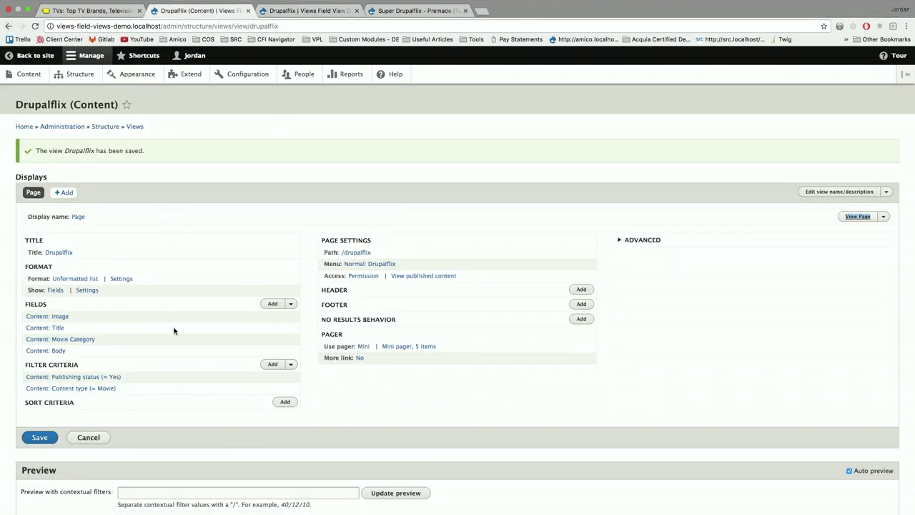
left_click(289, 406)
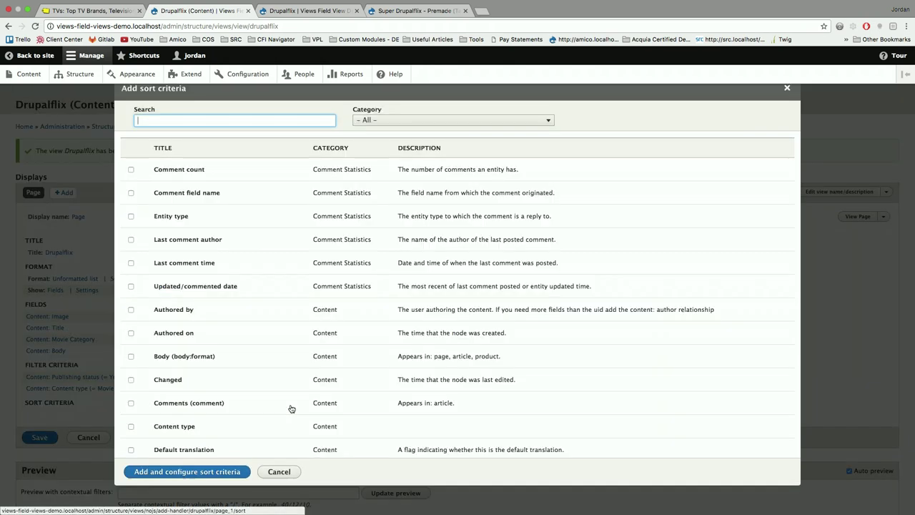
type("title")
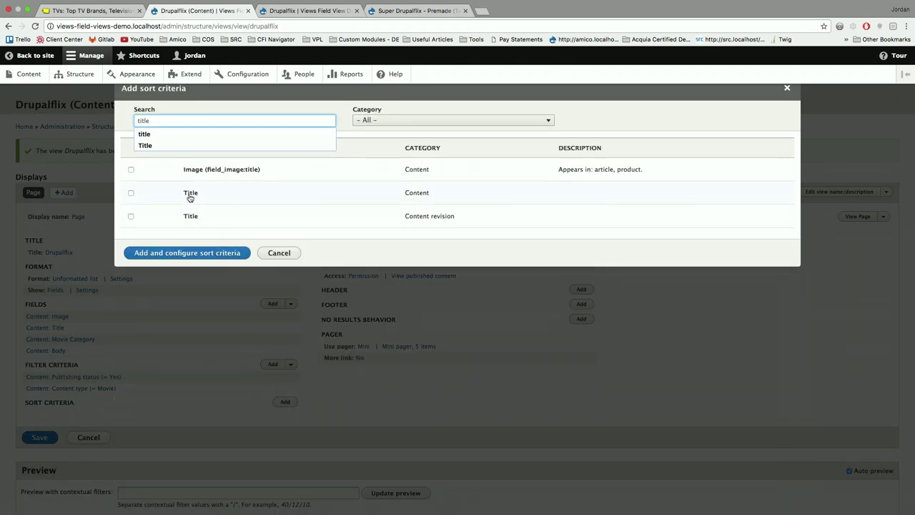
left_click(190, 194)
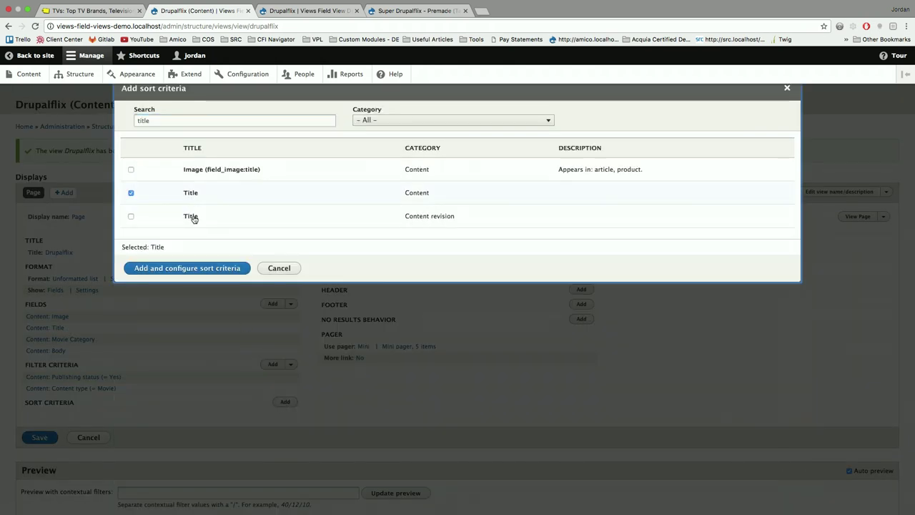
left_click(187, 269)
left_click(147, 342)
left_click(50, 476)
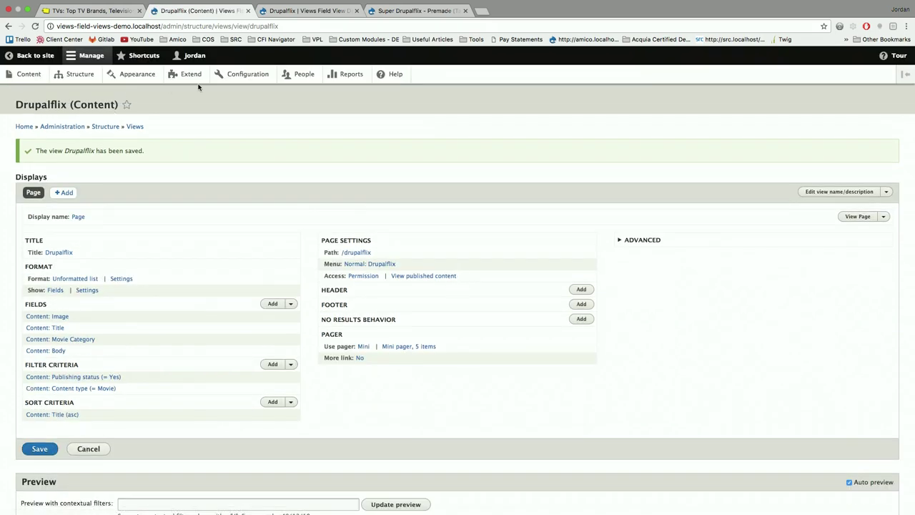
Examine the Best Buy televisions page, including its popular sizes, brands and hottest deals sections
key("ctrl+Left")
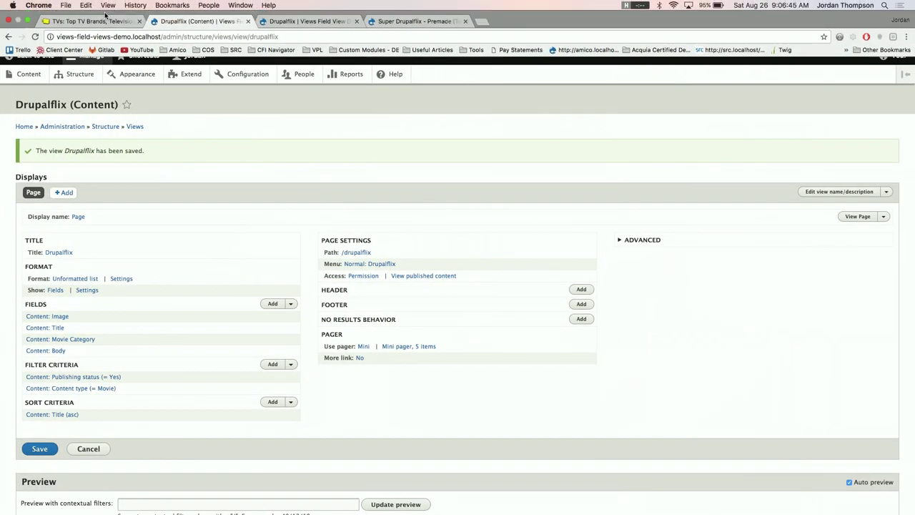
left_click(107, 10)
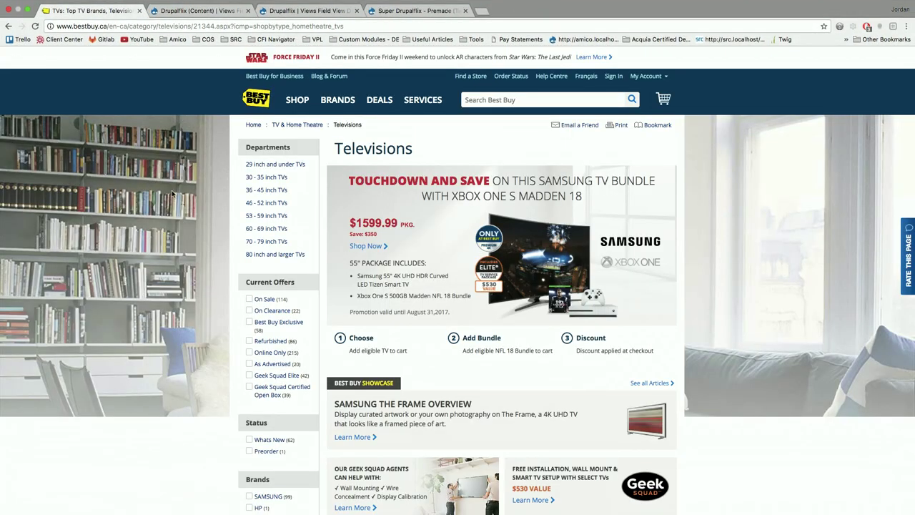
scroll(150, 216, "down", 5)
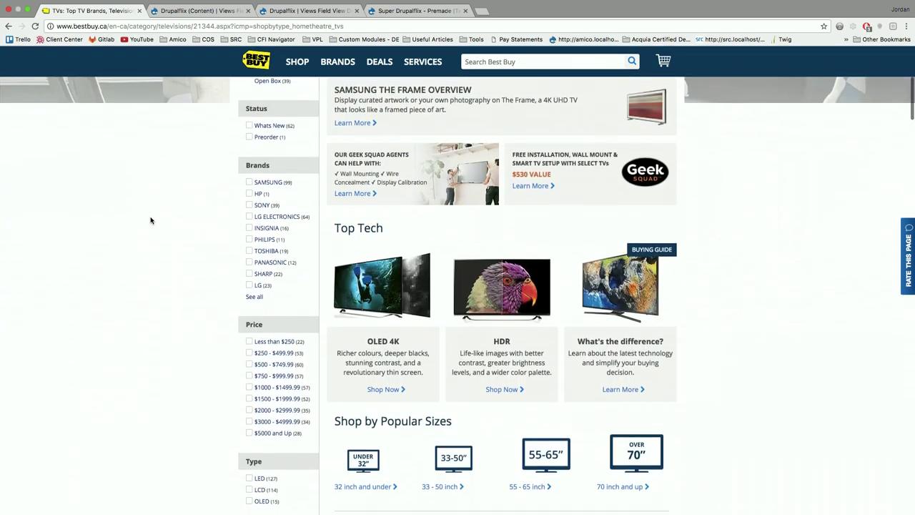
scroll(481, 264, "down", 2)
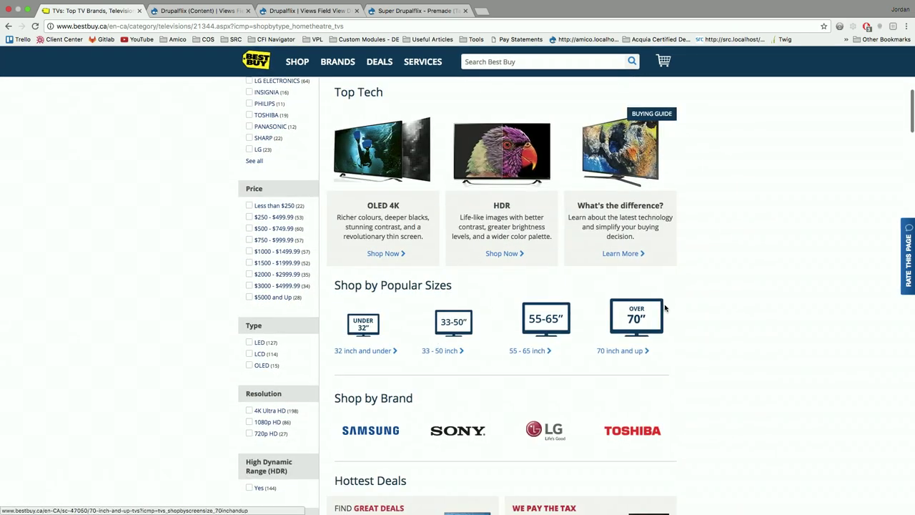
scroll(662, 318, "down", 1)
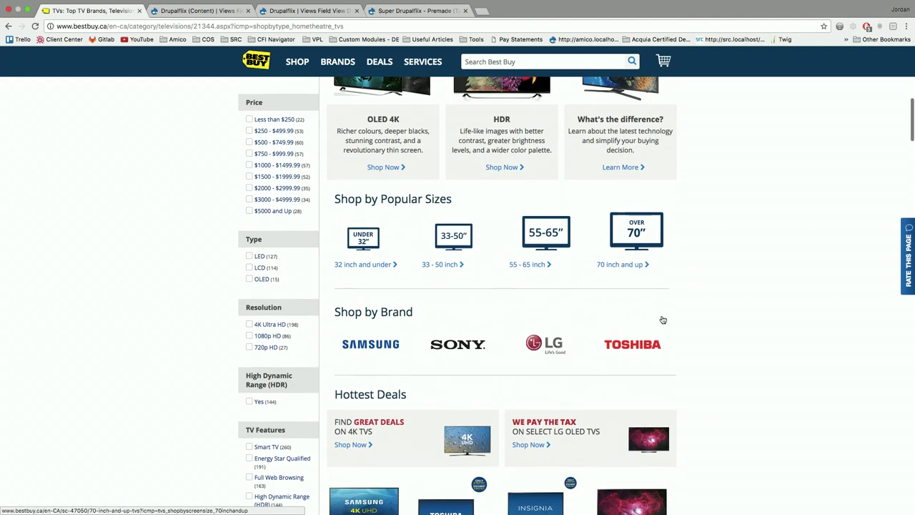
scroll(662, 319, "down", 5)
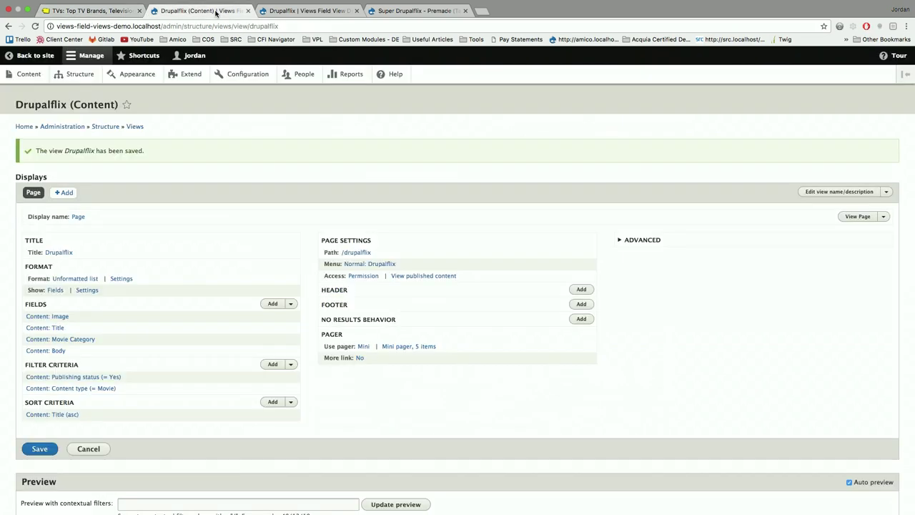
Review the configuration of the Super Drupalflix - Premade view
key("ctrl+Left")
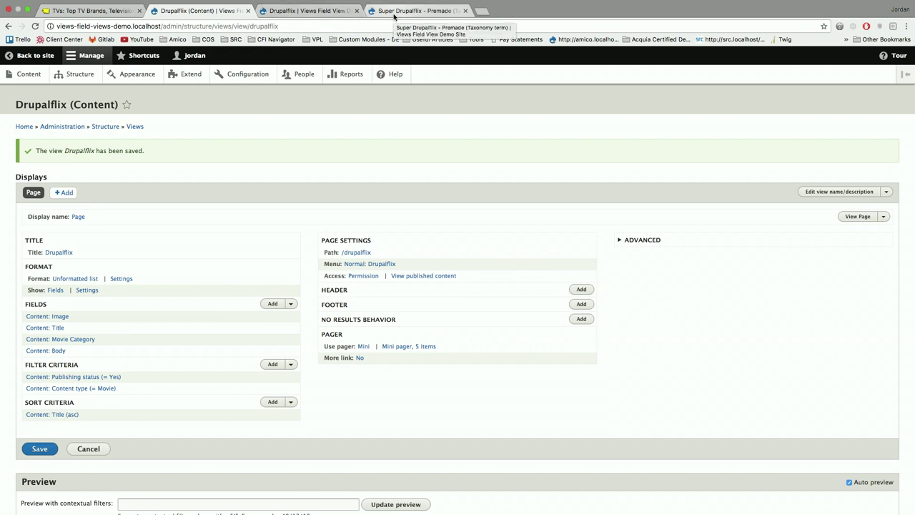
left_click(393, 12)
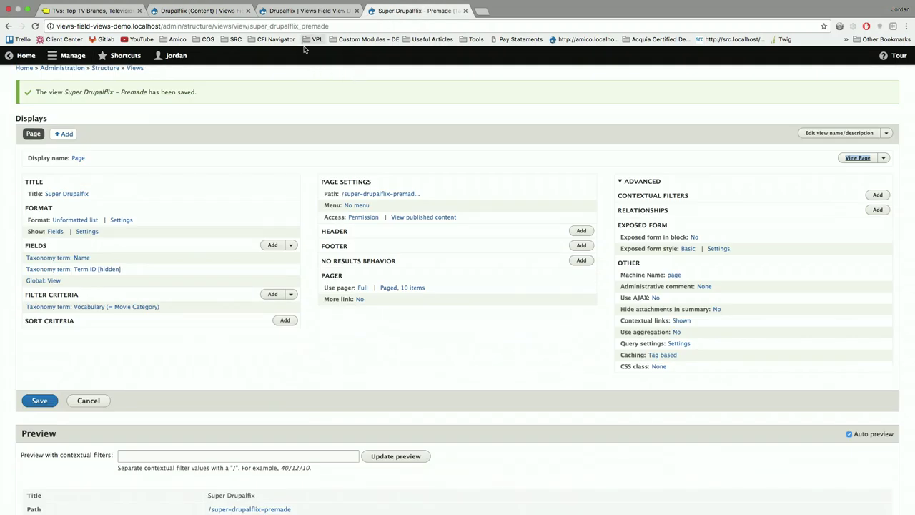
scroll(293, 88, "up", 2)
Open the Super Drupalflix view for editing from the site's list of views and check its preview
left_click(307, 10)
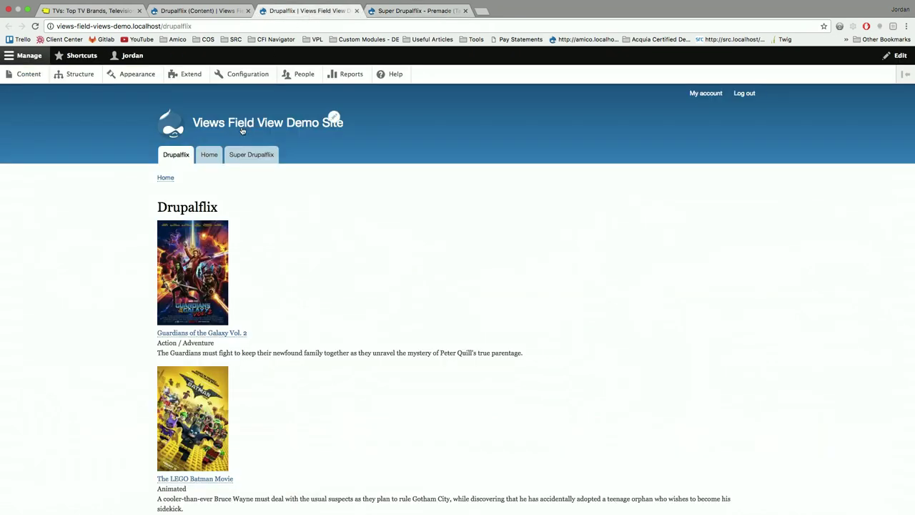
left_click(89, 79)
left_click(37, 385)
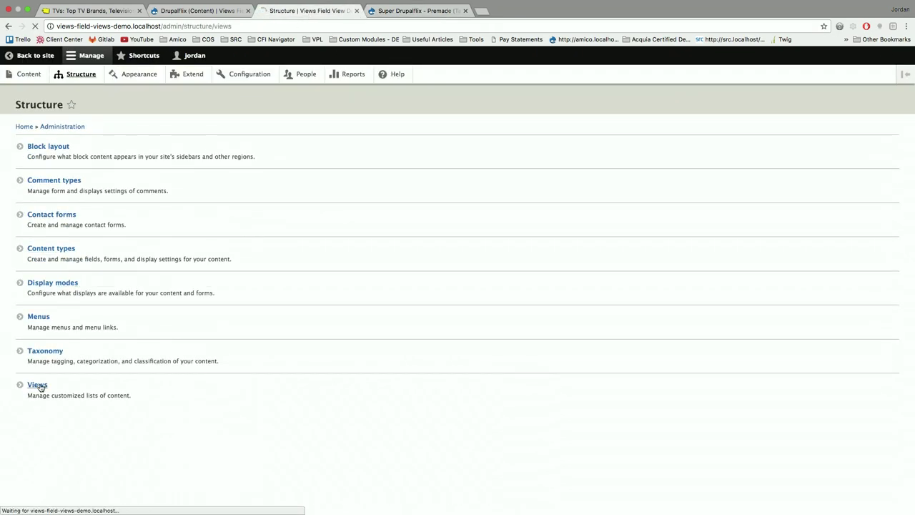
scroll(139, 322, "down", 5)
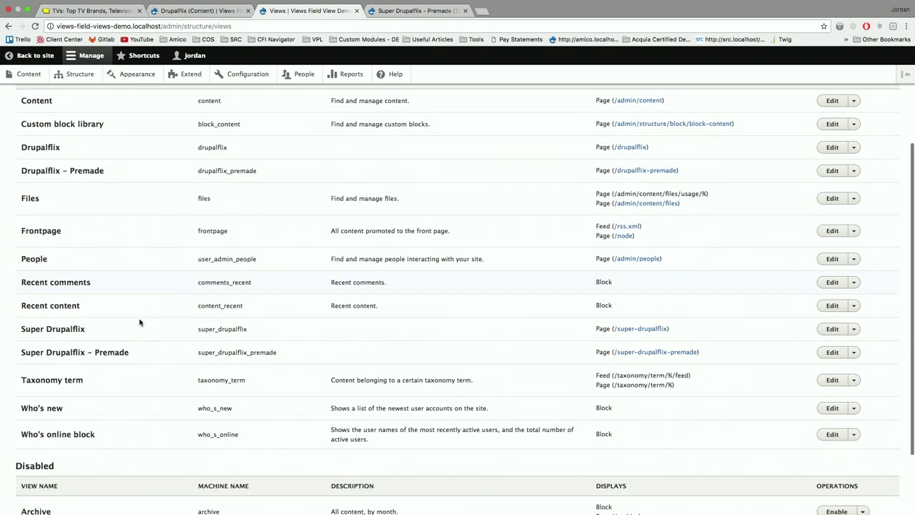
left_click(828, 324)
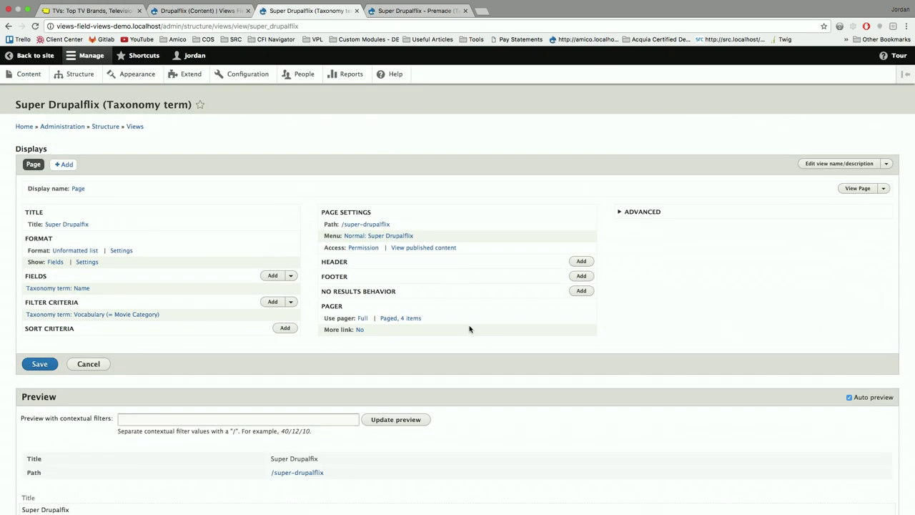
scroll(470, 329, "down", 5)
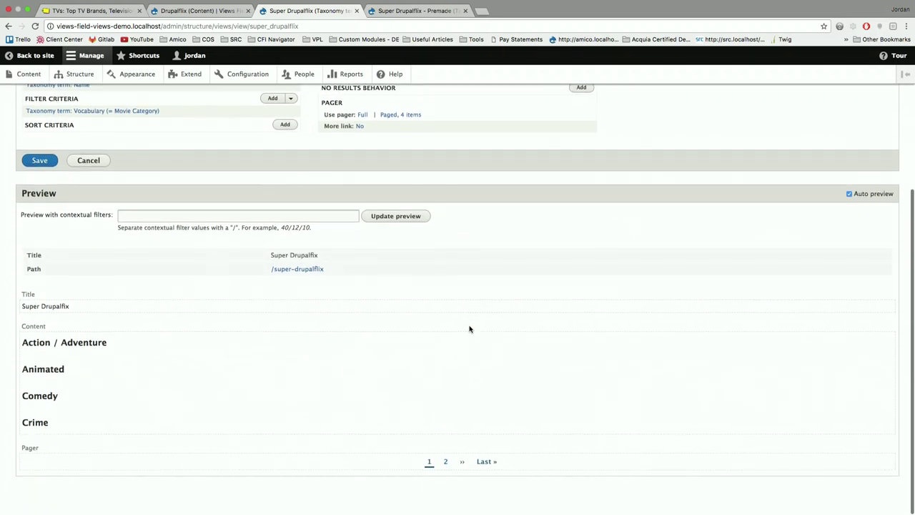
scroll(470, 329, "up", 5)
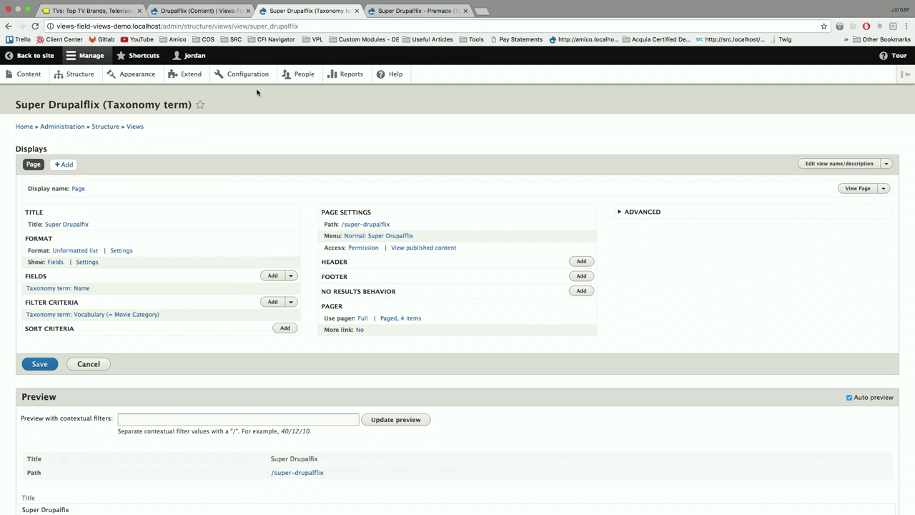
Switch to the Drupalflix view and duplicate its Page display as an Attachment
left_click(219, 11)
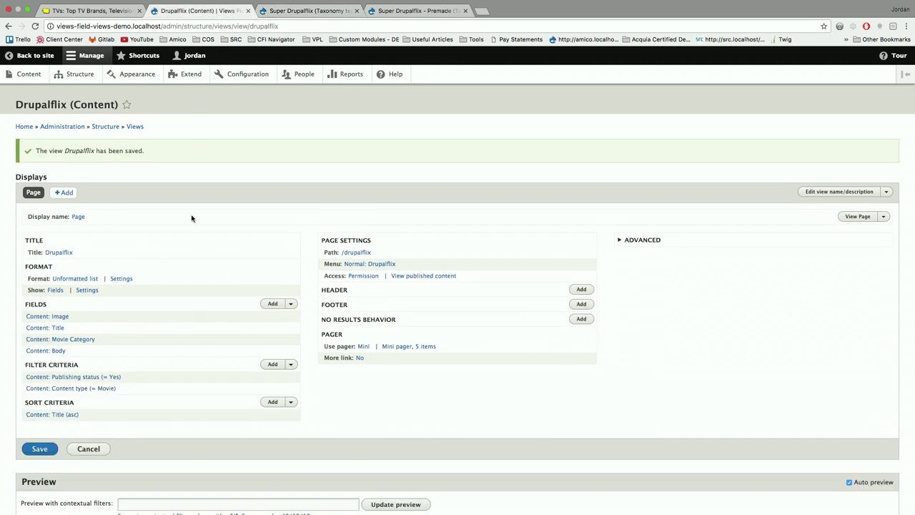
left_click(884, 217)
left_click(852, 250)
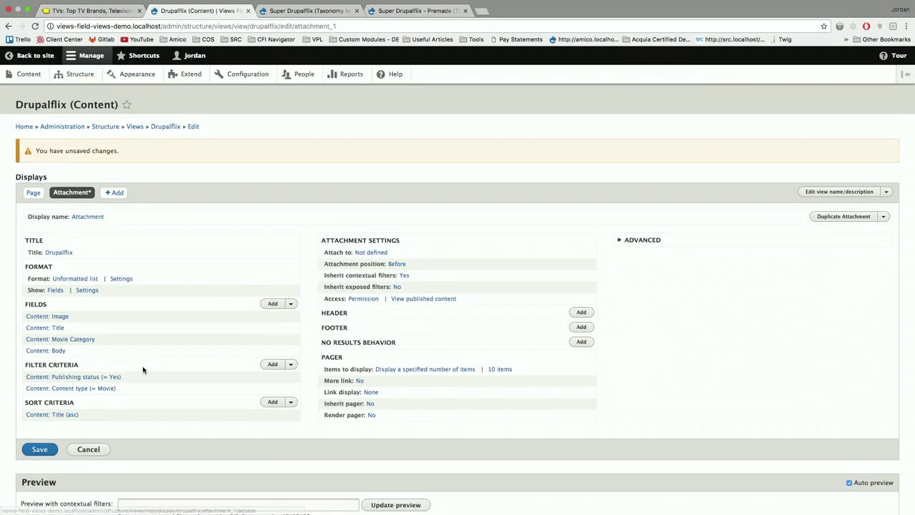
left_click(48, 449)
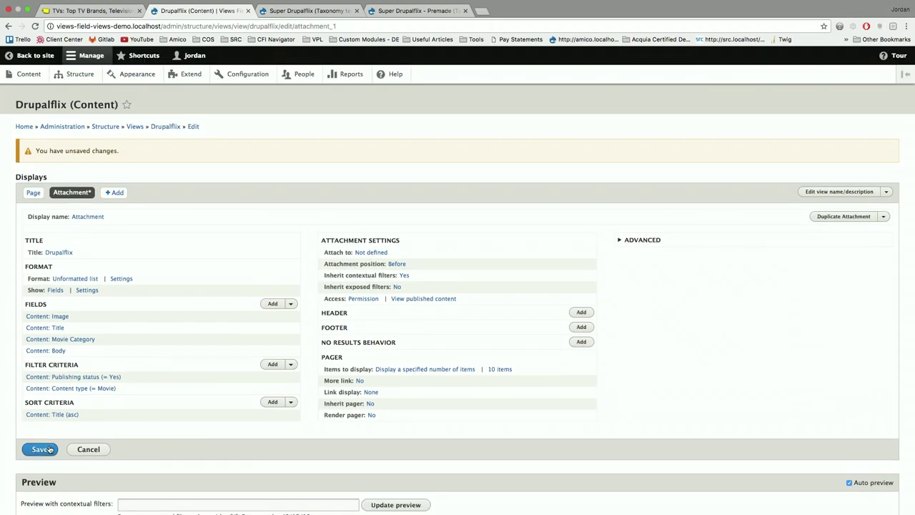
Exclude the Movie Category field from display in all displays of the Drupalflix view, and save the view
left_click(80, 340)
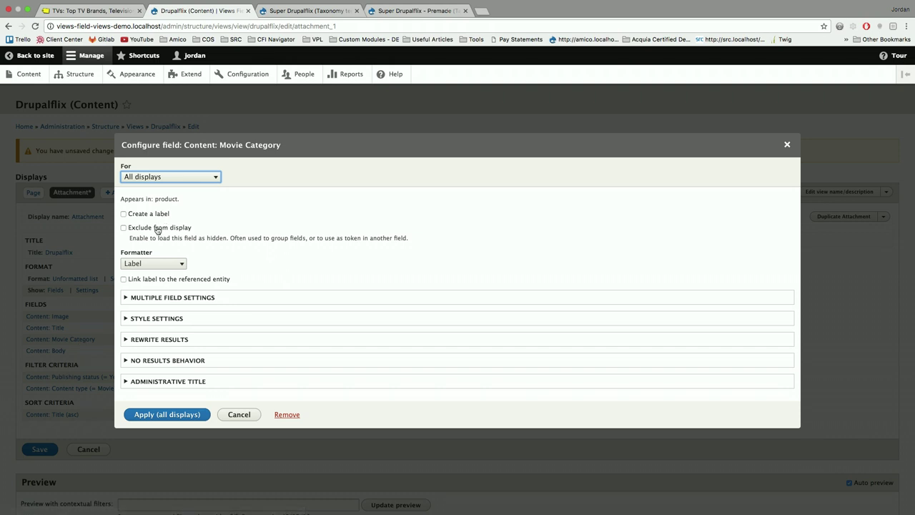
left_click(157, 229)
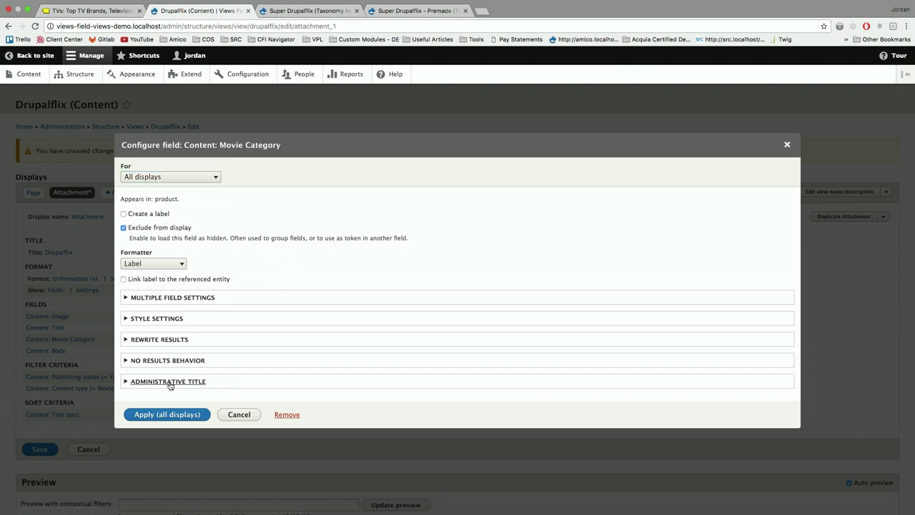
left_click(171, 415)
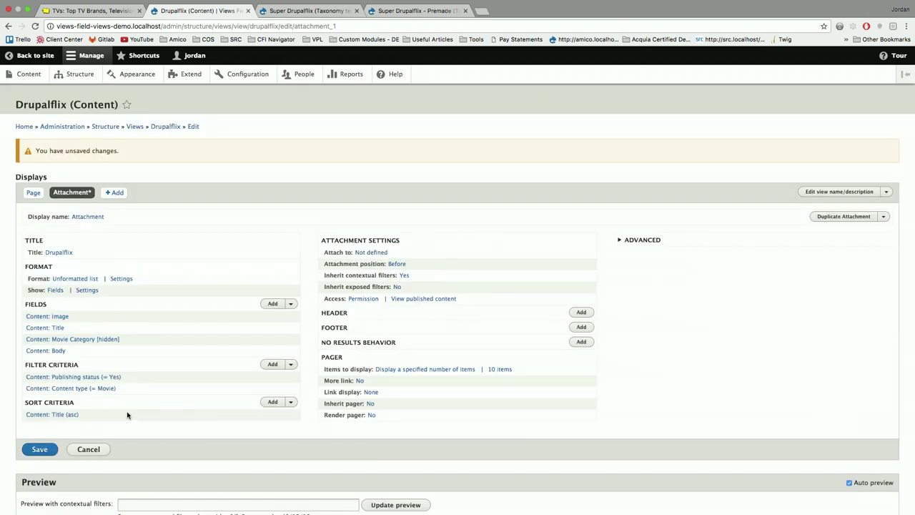
left_click(41, 449)
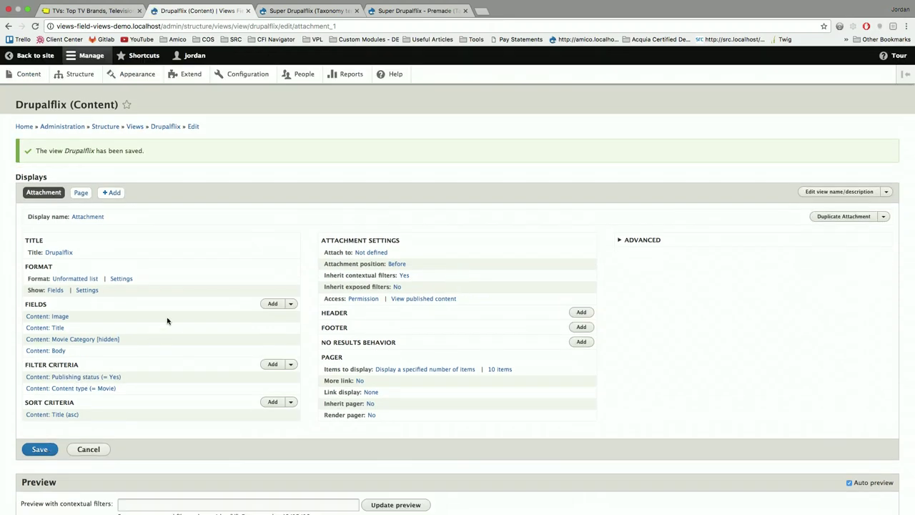
left_click(443, 370)
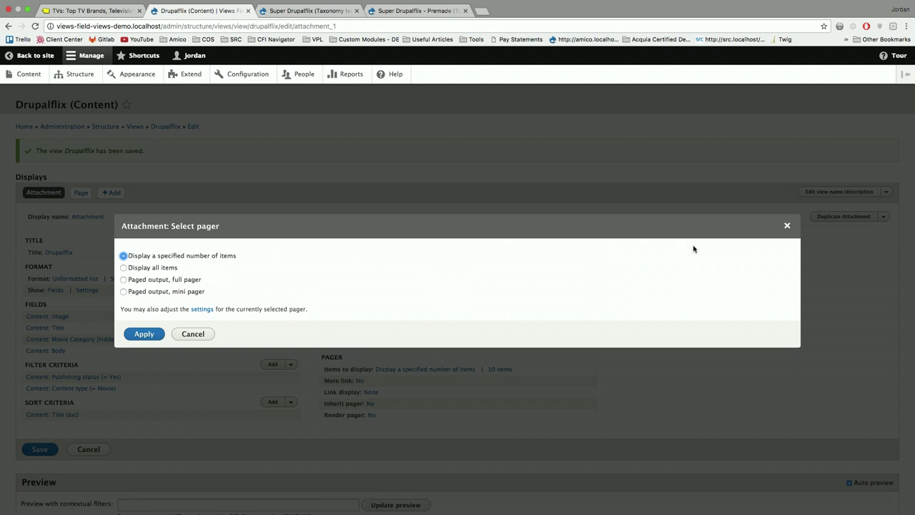
left_click(786, 226)
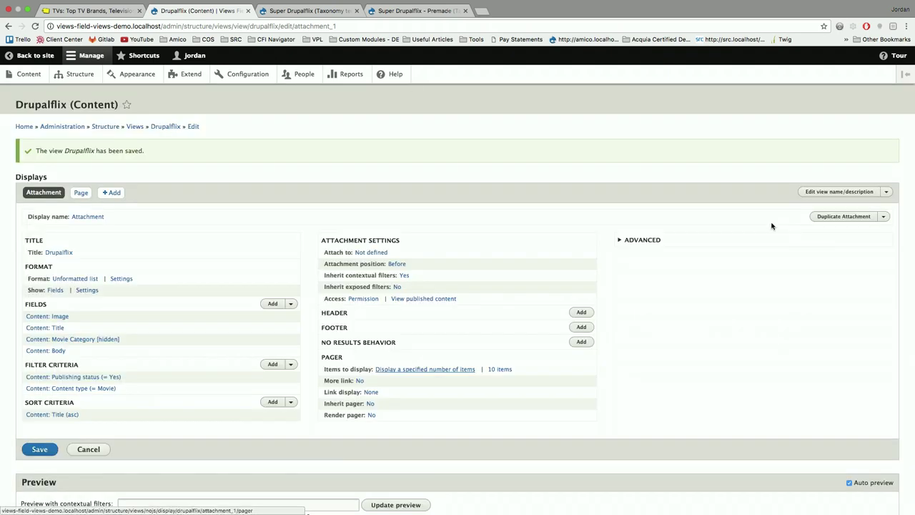
Close the Super Drupalflix - Premade page and add the Global: View field to the Super Drupalflix view
left_click(385, 12)
left_click(465, 11)
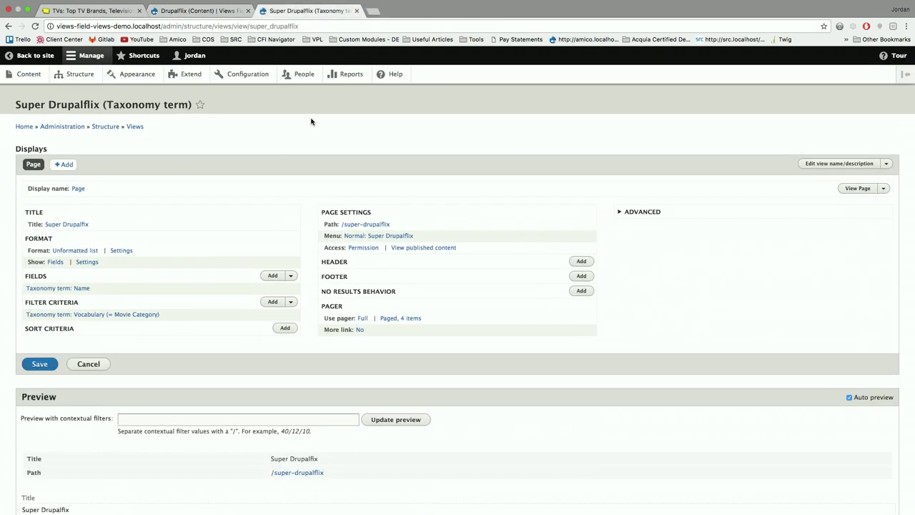
left_click(275, 278)
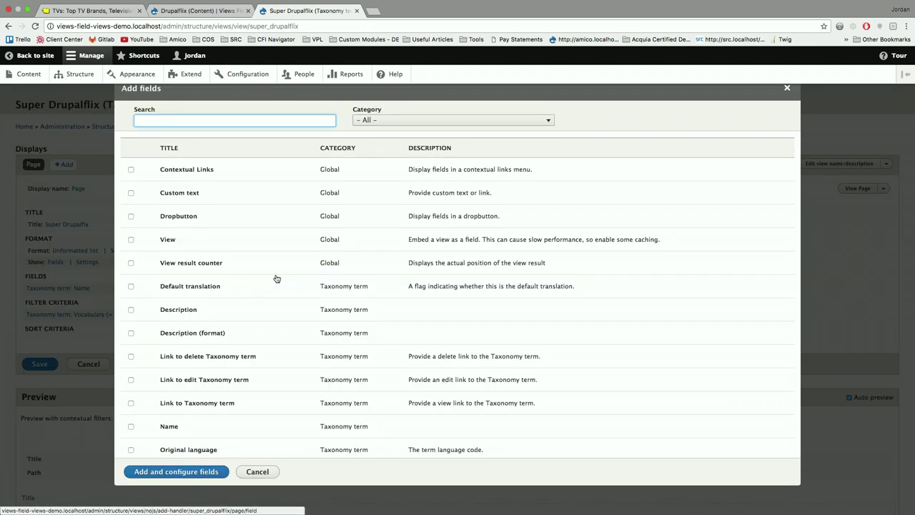
type("view")
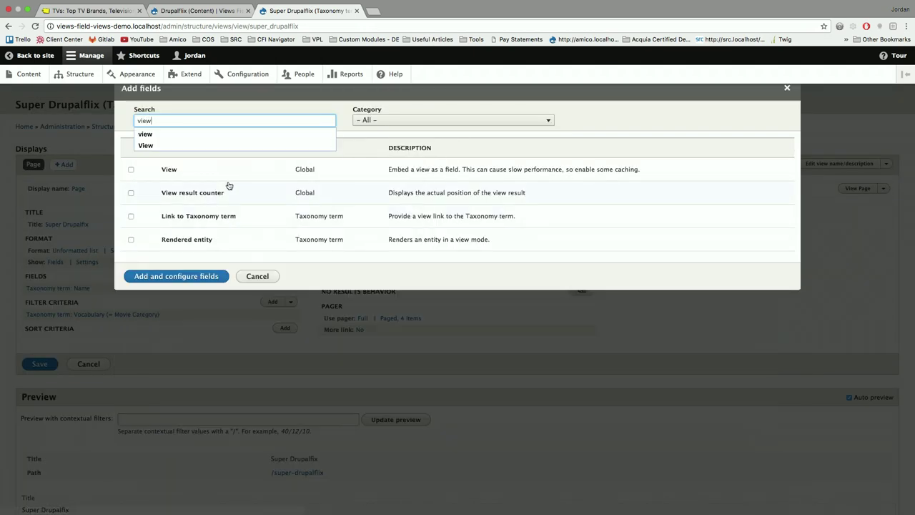
left_click(237, 175)
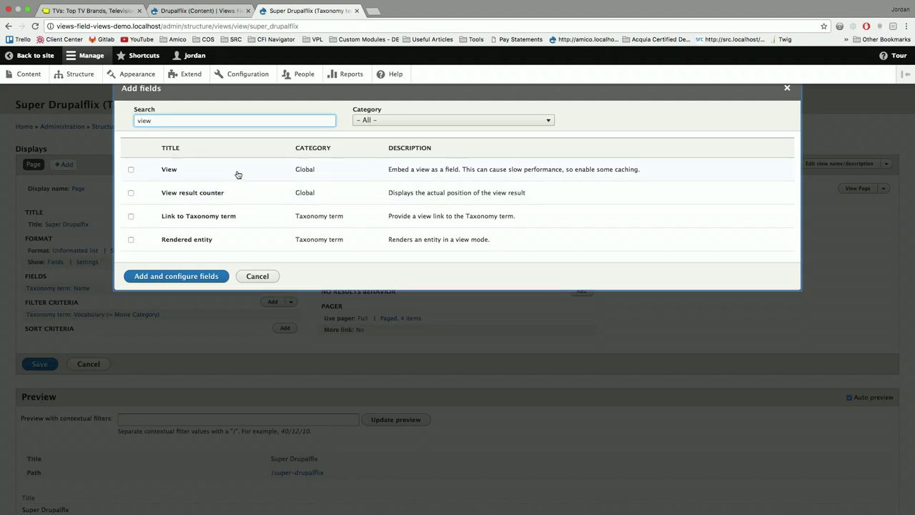
left_click(196, 290)
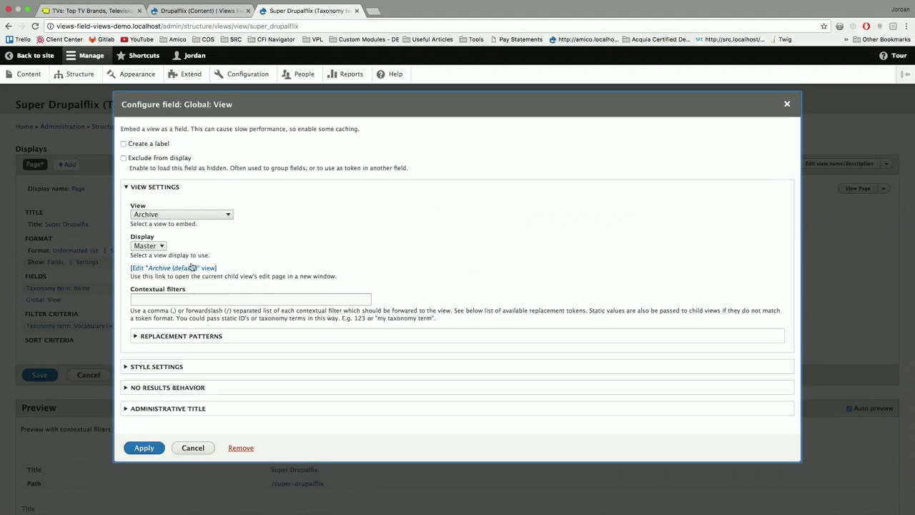
left_click(191, 213)
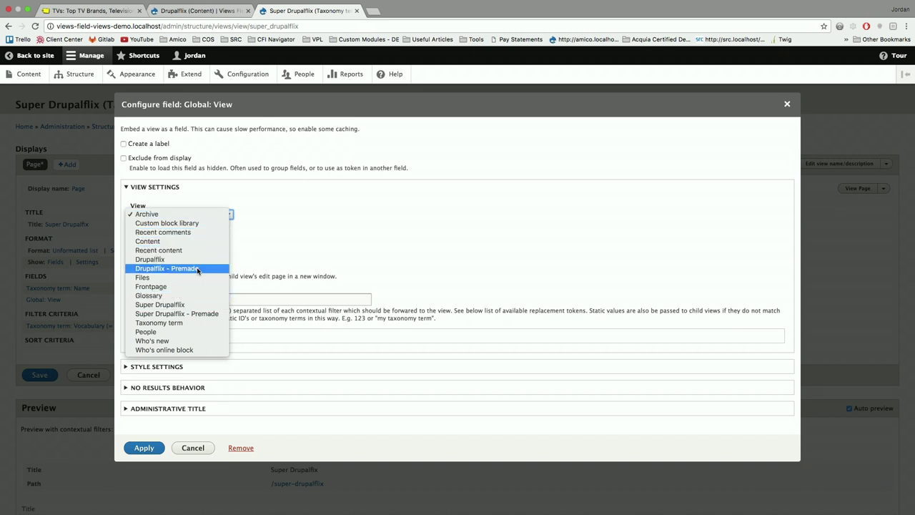
left_click(188, 259)
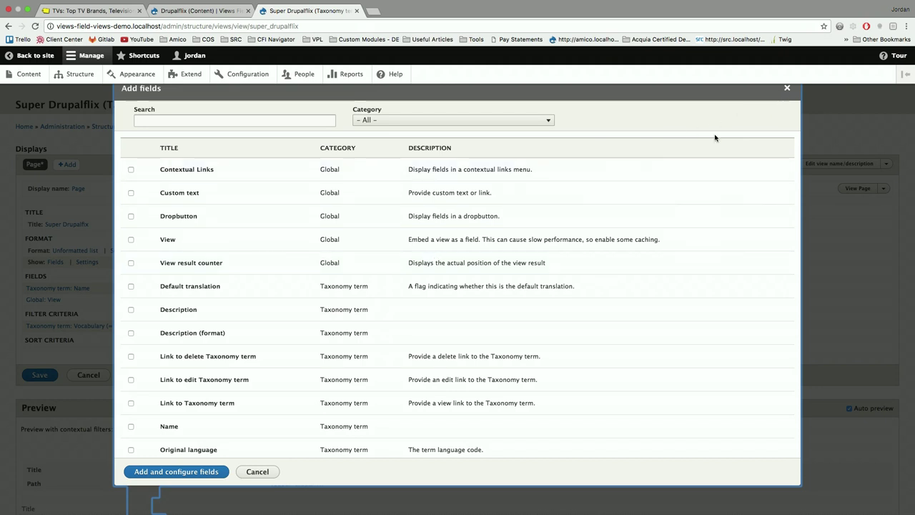
left_click(257, 472)
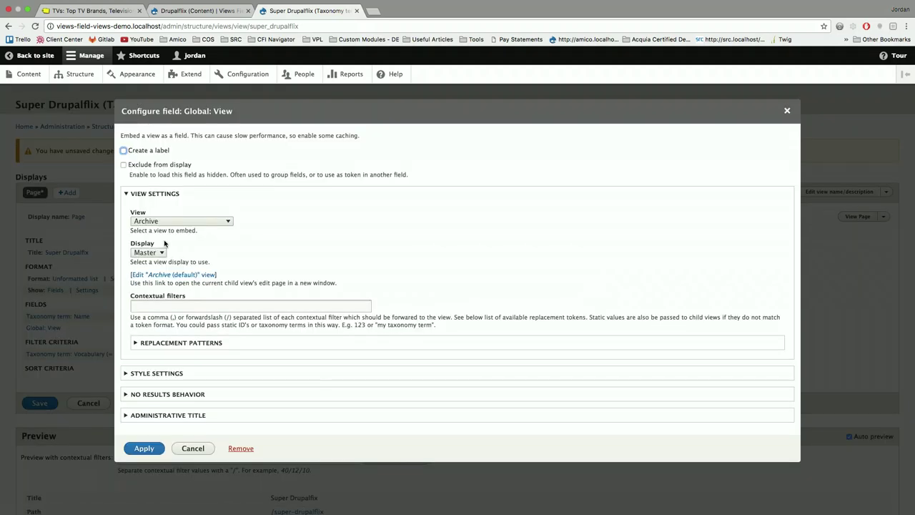
Choose Drupalflix as the view to embed in the Global: View field and apply the setting
left_click(196, 222)
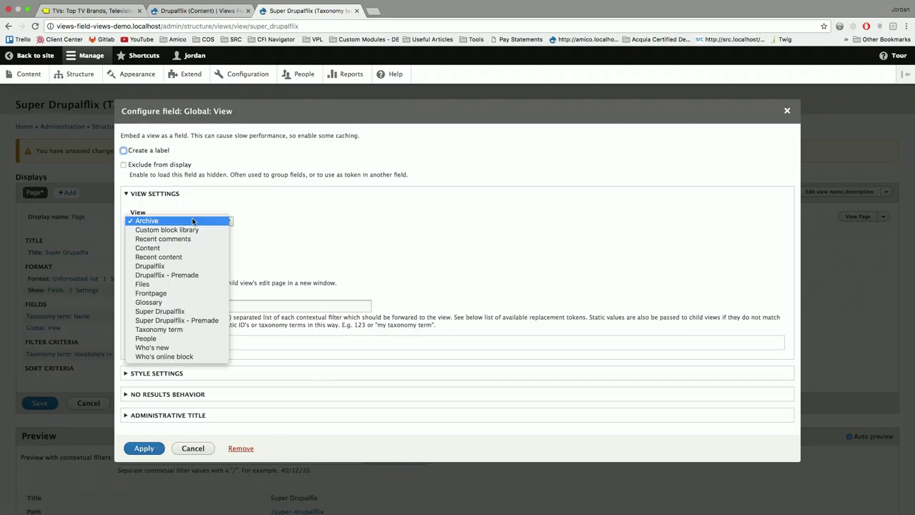
left_click(190, 267)
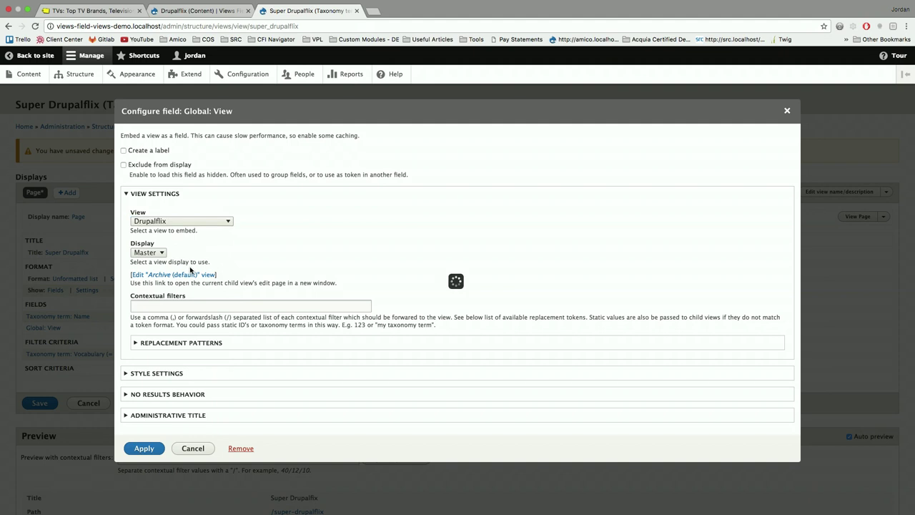
left_click(143, 448)
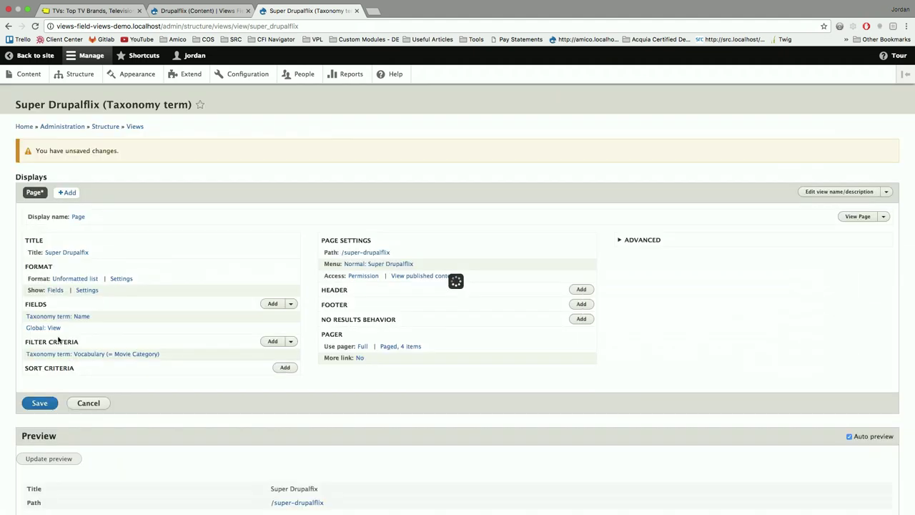
Set the Global: View field to use the Attachment display of Drupalflix, and save the Super Drupalflix view
left_click(54, 328)
left_click(177, 253)
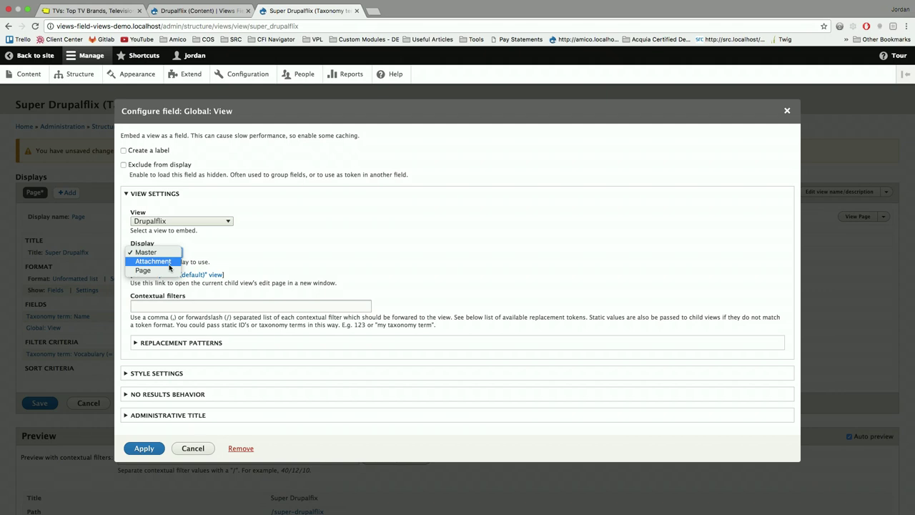
left_click(200, 13)
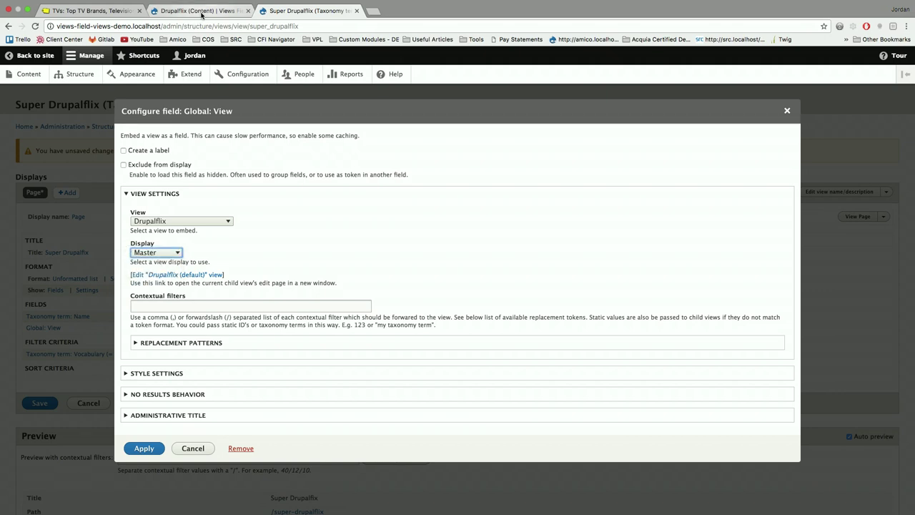
left_click(200, 13)
left_click(306, 10)
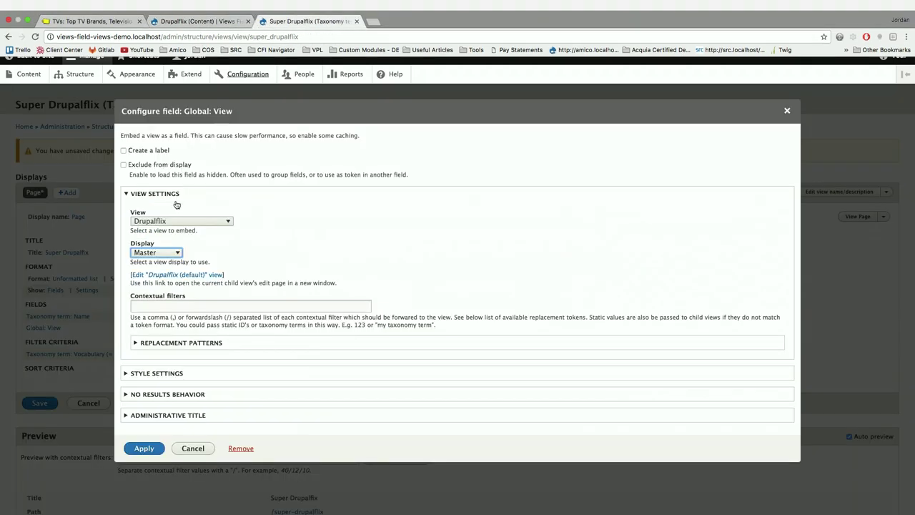
left_click(158, 252)
left_click(160, 270)
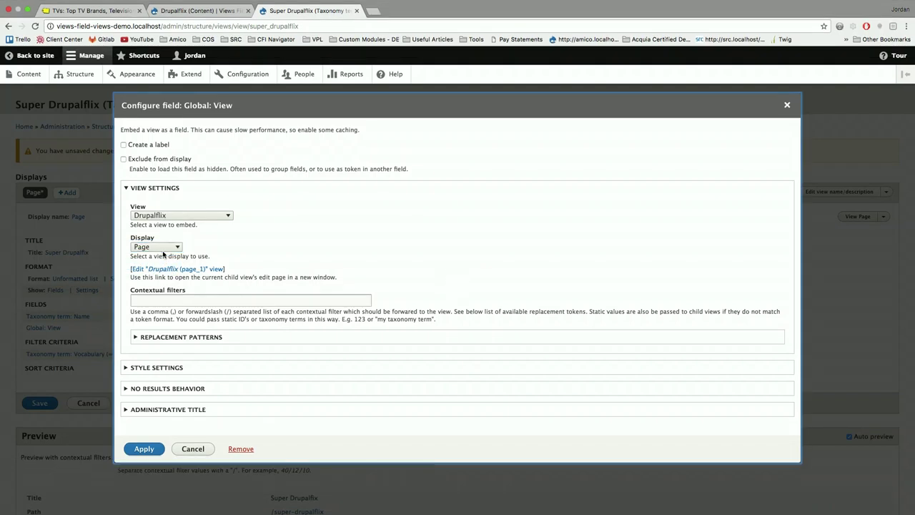
left_click(163, 248)
left_click(162, 239)
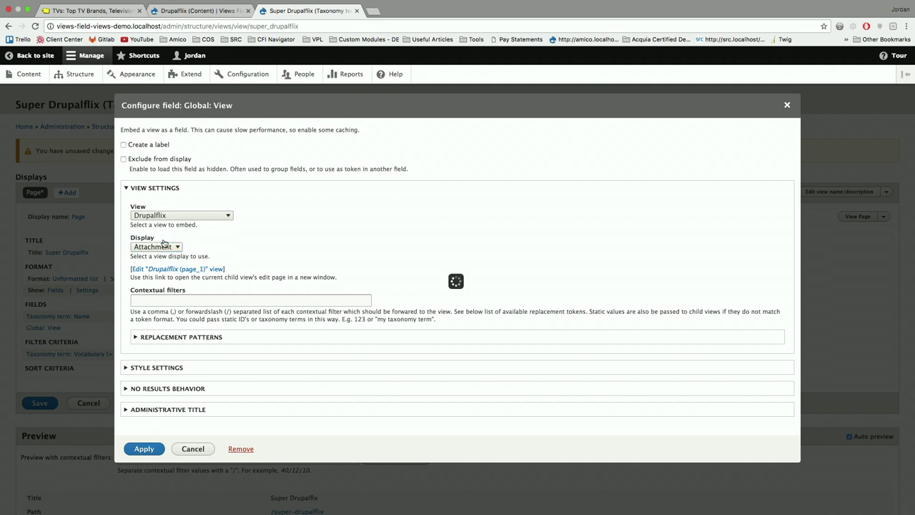
left_click(144, 446)
left_click(40, 403)
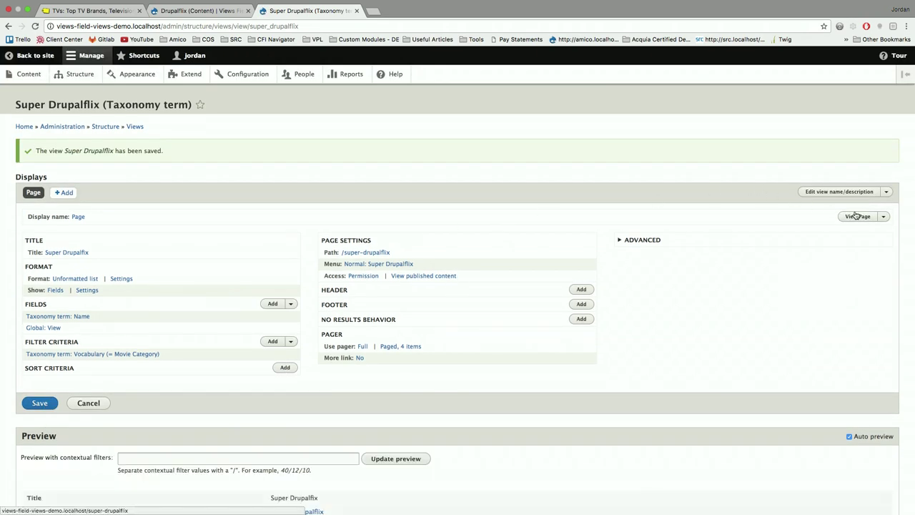
Open the Super Drupalflix page in a separate browser tab, reload it, and examine the movies listed under each category
right_click(856, 216)
left_click(849, 216)
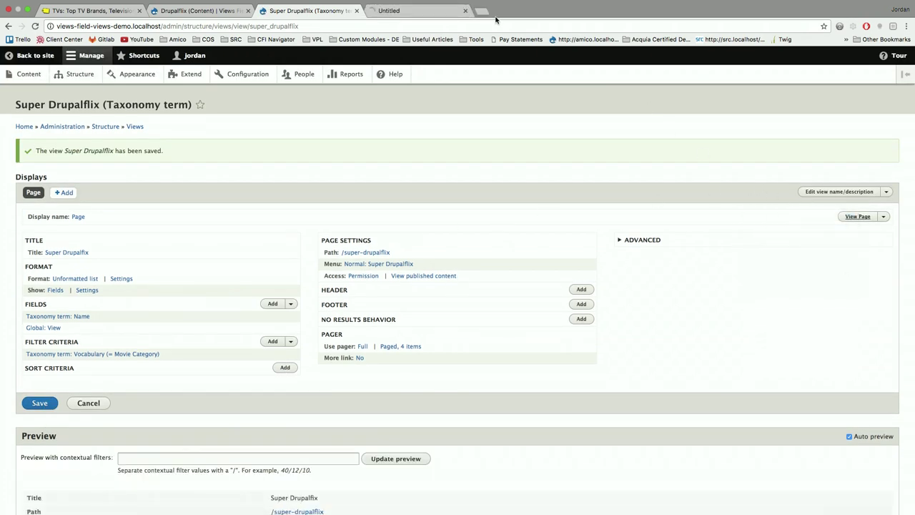
left_click(418, 11)
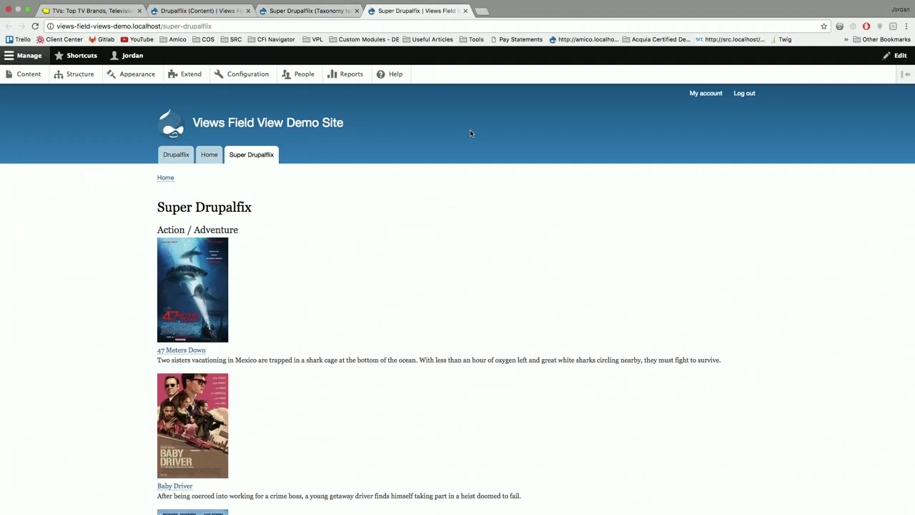
scroll(469, 133, "down", 5)
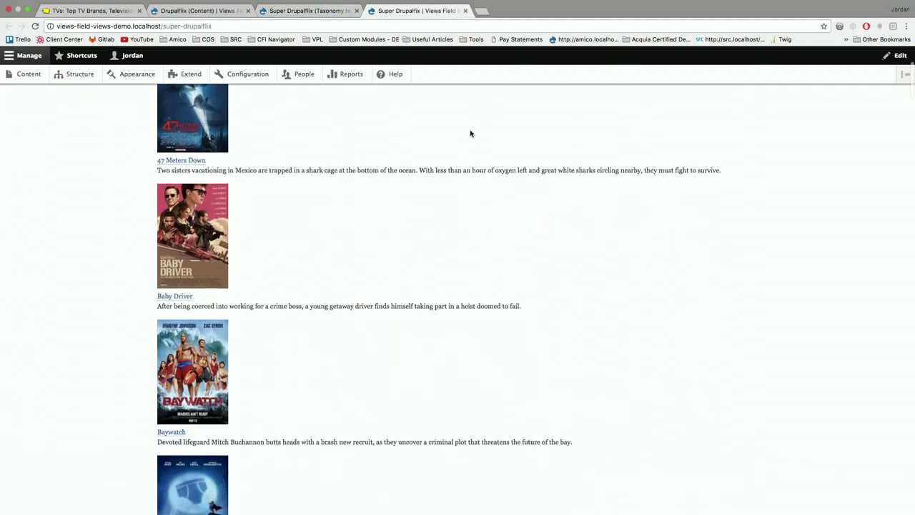
scroll(470, 134, "up", 2)
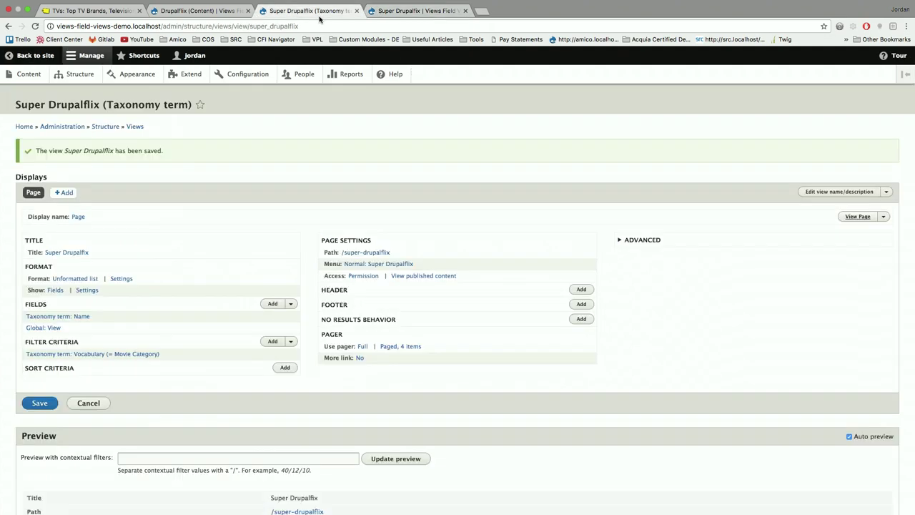
left_click(320, 13)
left_click(408, 11)
scroll(374, 209, "down", 10)
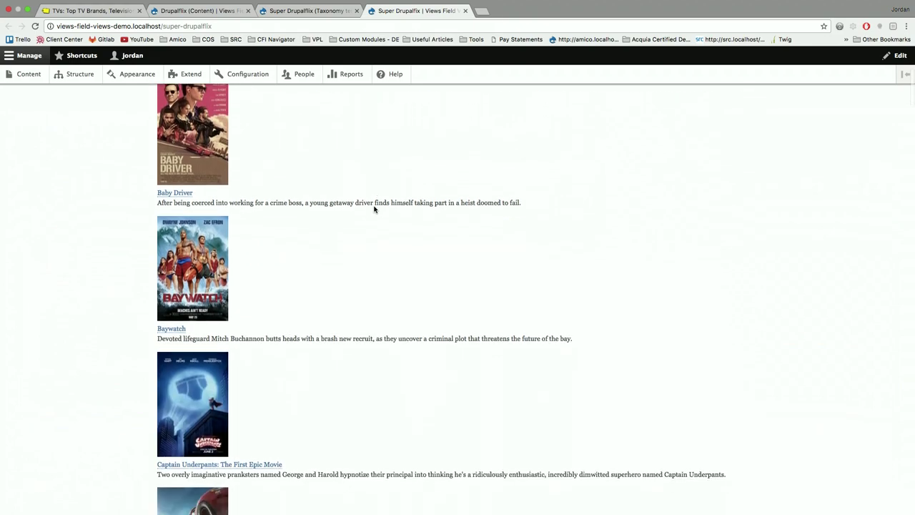
key("super+r")
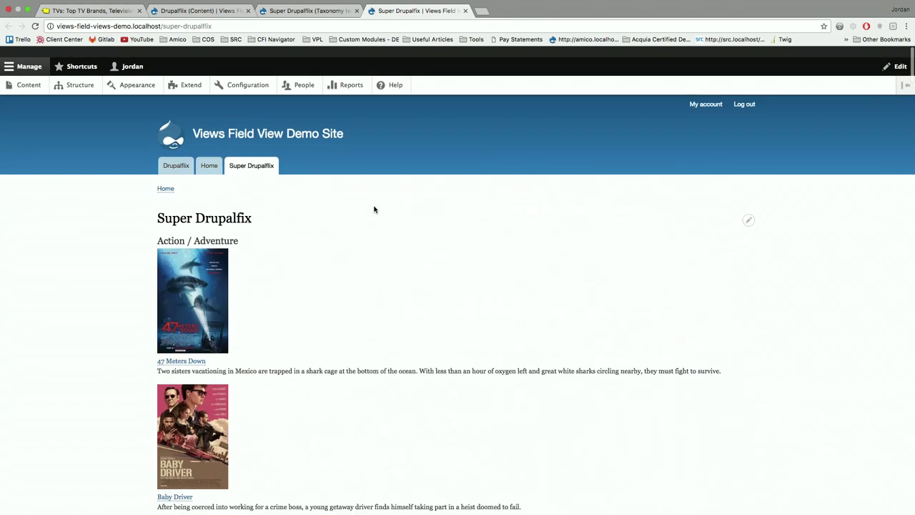
scroll(374, 209, "down", 15)
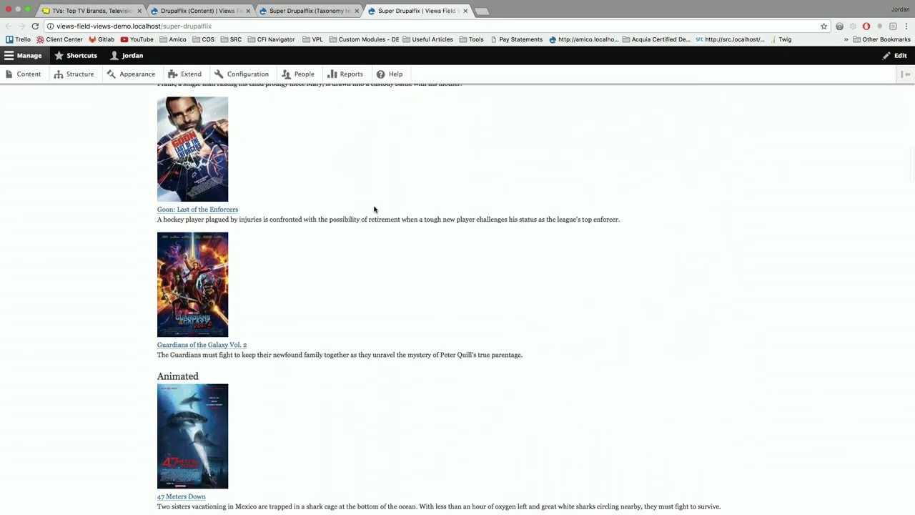
scroll(374, 208, "up", 4)
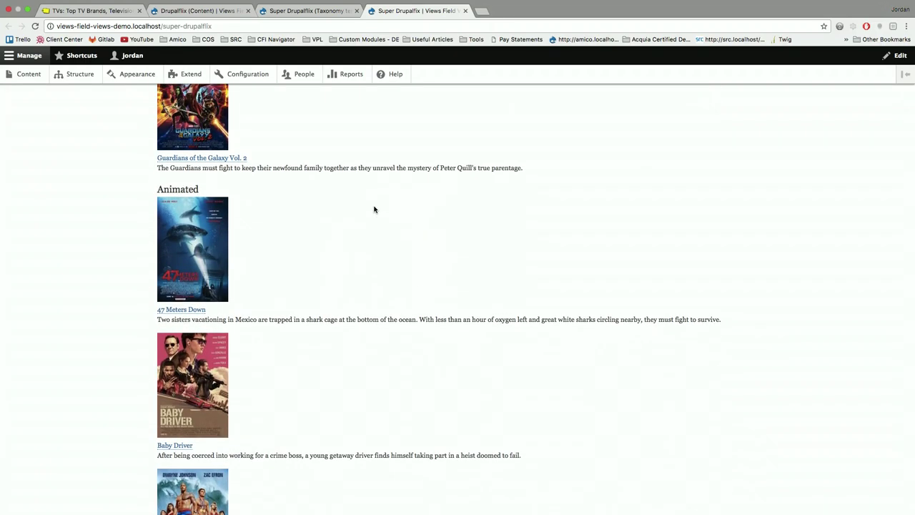
scroll(373, 208, "up", 6)
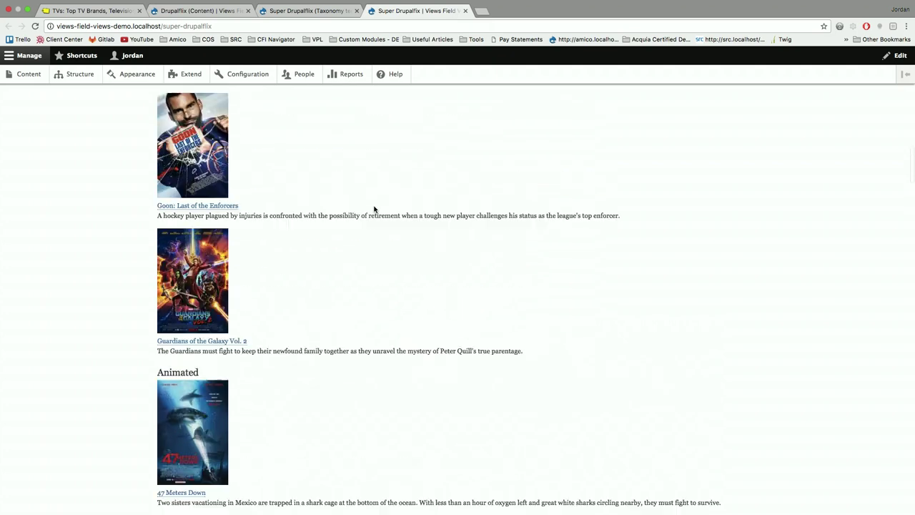
Return to the Super Drupalflix view and add the Taxonomy term: Term ID field, excluded from display
left_click(337, 11)
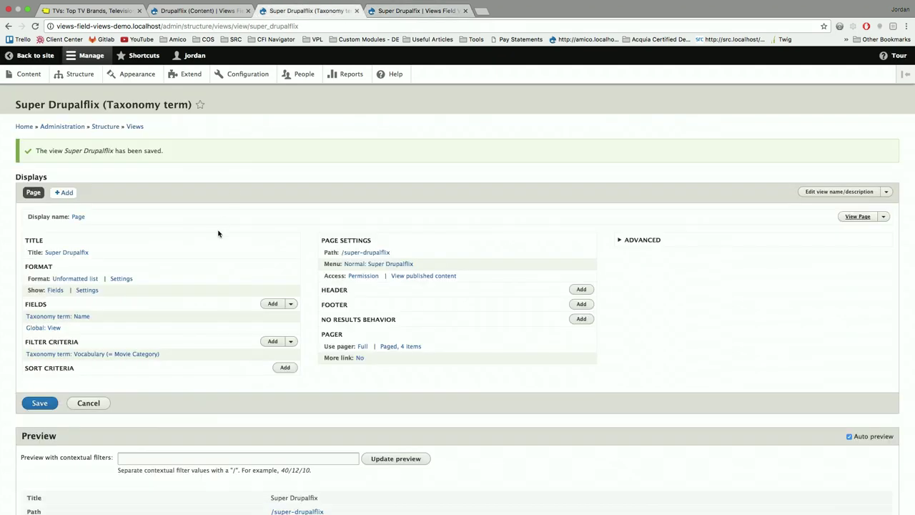
left_click(55, 330)
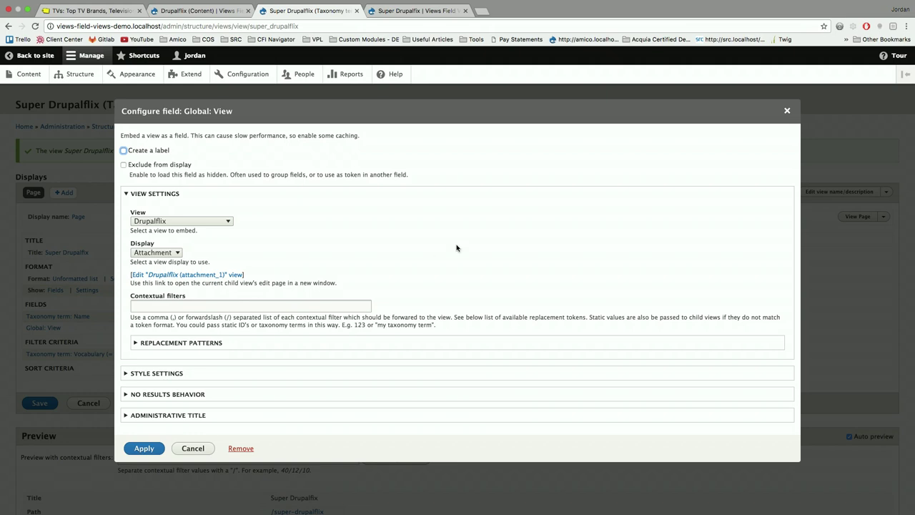
left_click(788, 113)
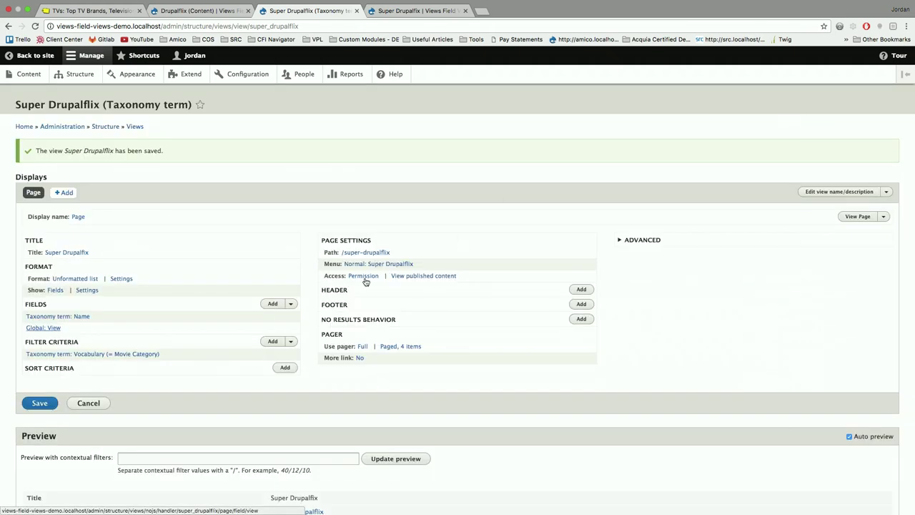
left_click(272, 303)
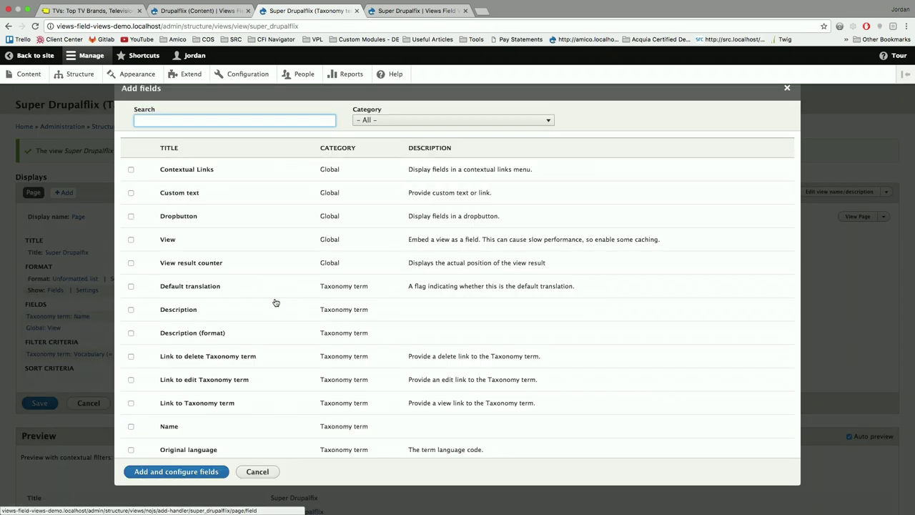
type("ter")
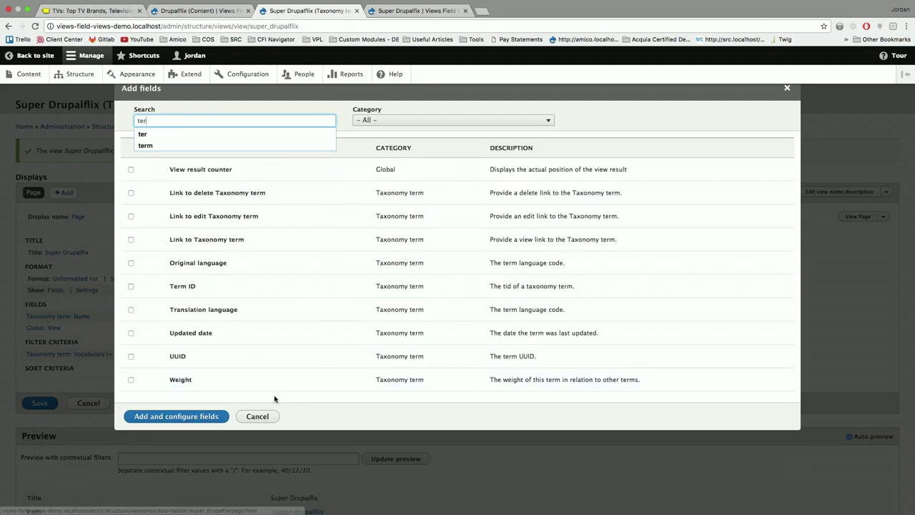
left_click(183, 288)
left_click(203, 431)
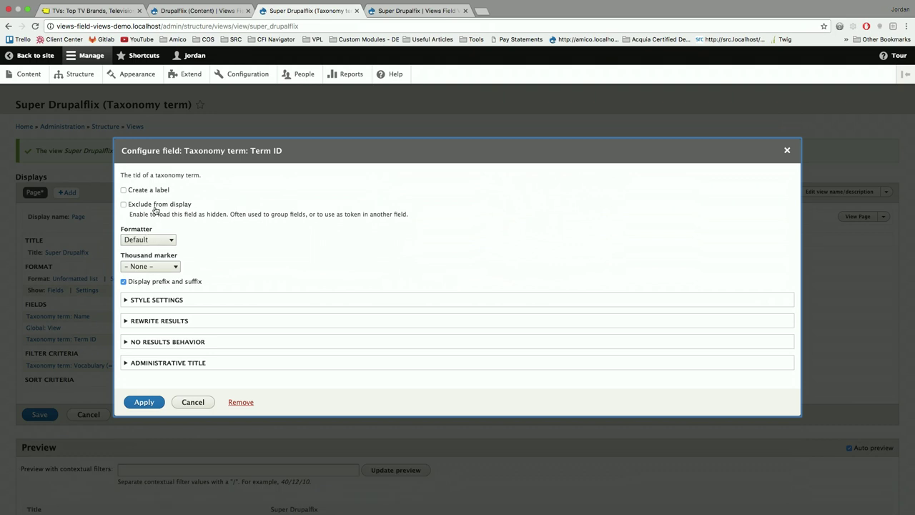
left_click(155, 205)
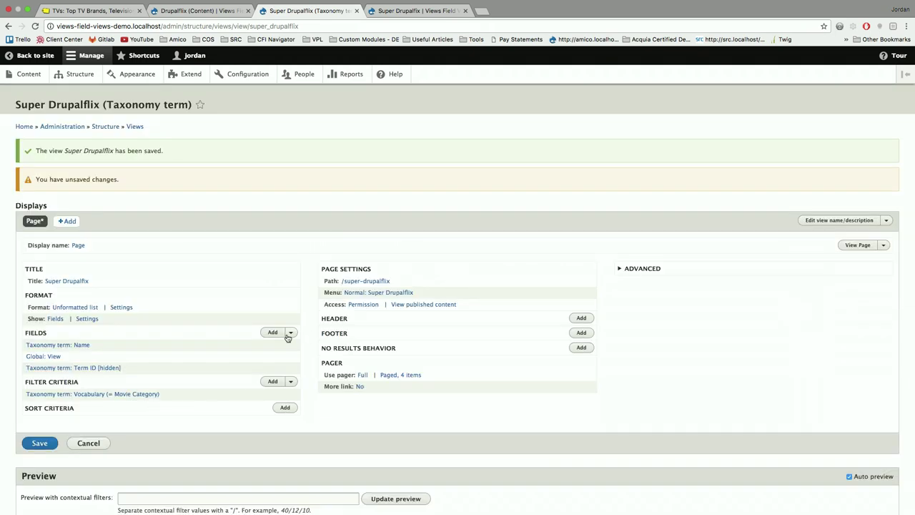
Rearrange the Super Drupalflix fields so that Taxonomy term: Term ID comes before Global: View
left_click(289, 335)
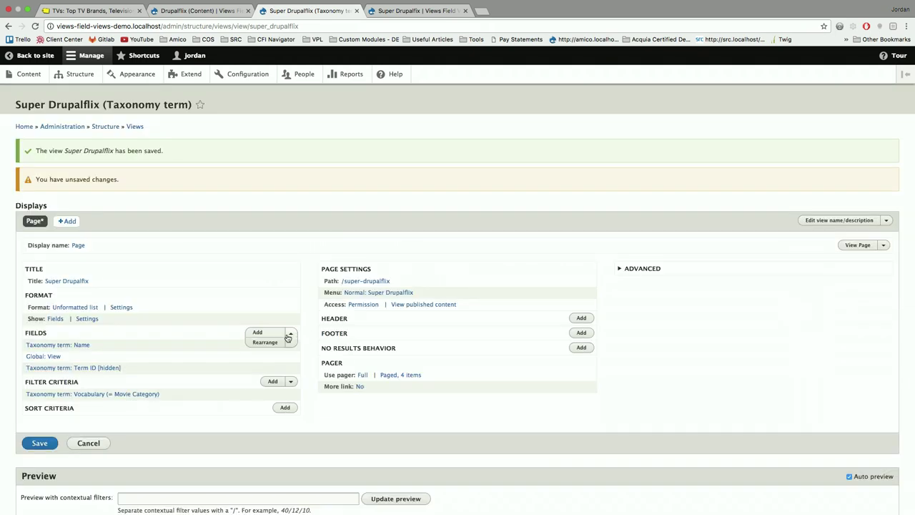
left_click(277, 348)
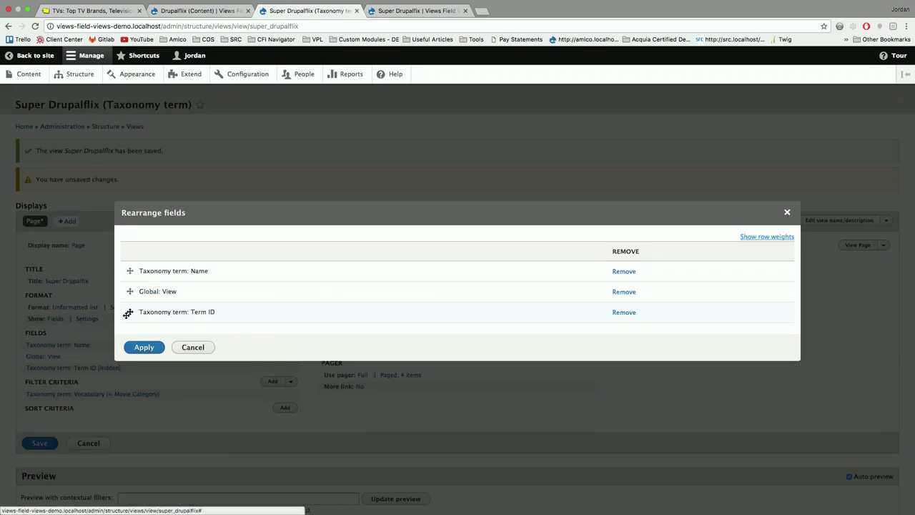
left_click_drag(127, 312, 128, 293)
left_click(143, 347)
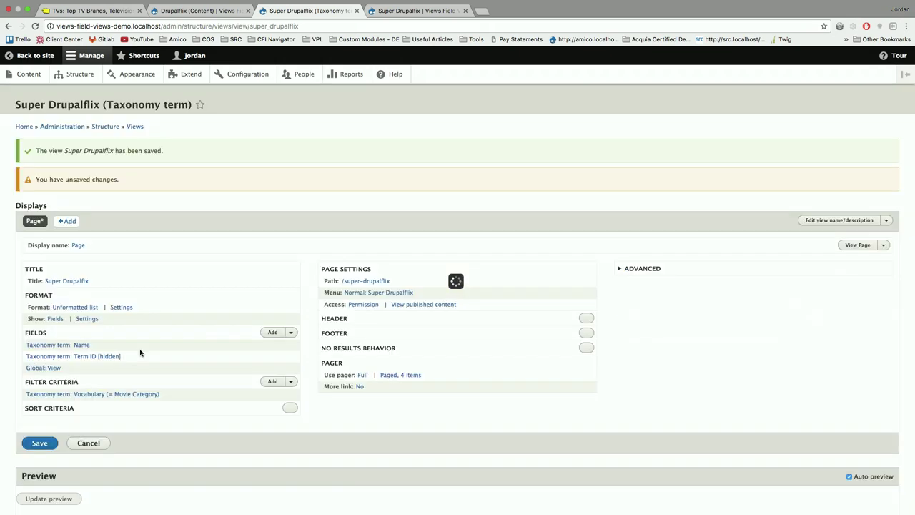
Set the Global: View field's contextual filters to the {{ raw_fields.tid }} token and save the Super Drupalflix view
left_click(54, 368)
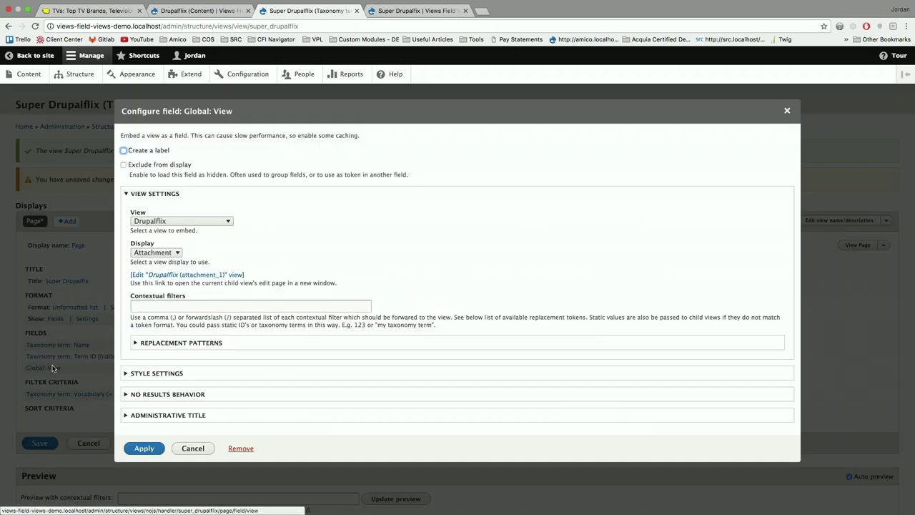
left_click(180, 343)
scroll(225, 339, "down", 2)
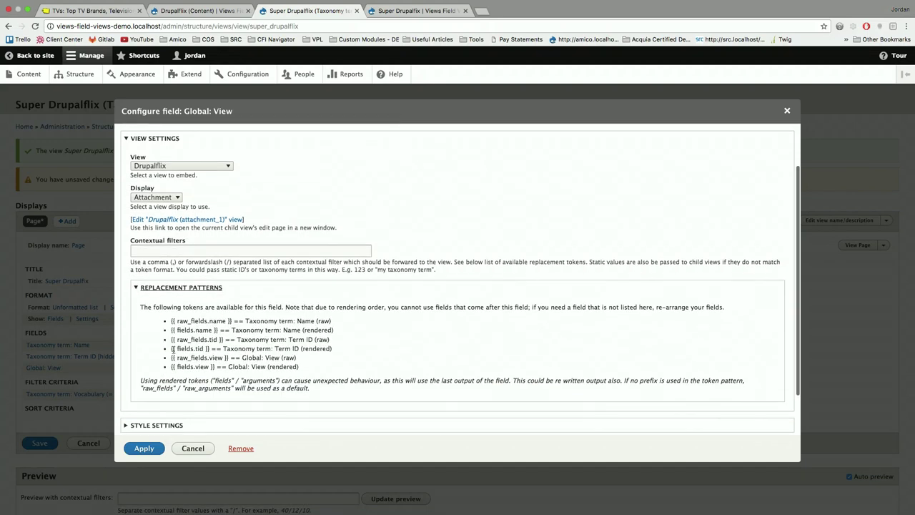
left_click_drag(171, 340, 222, 338)
key("super+c")
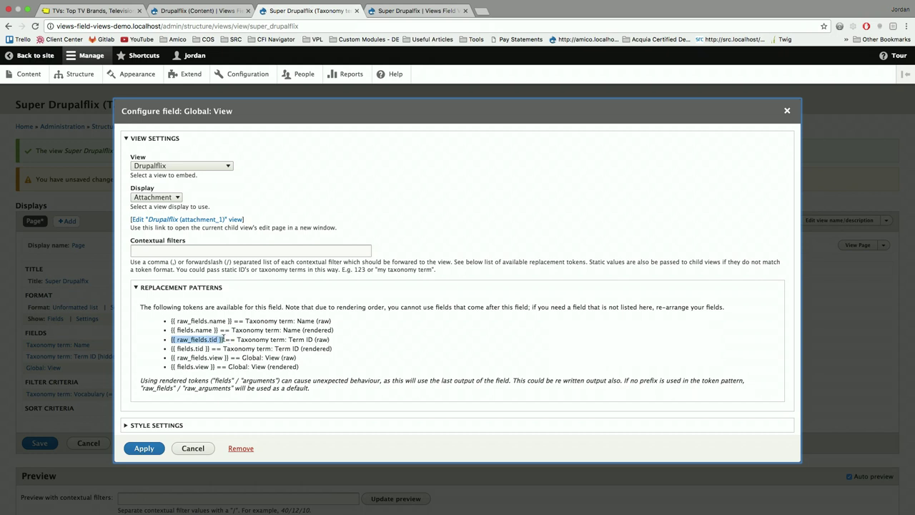
left_click(202, 254)
key("super+v")
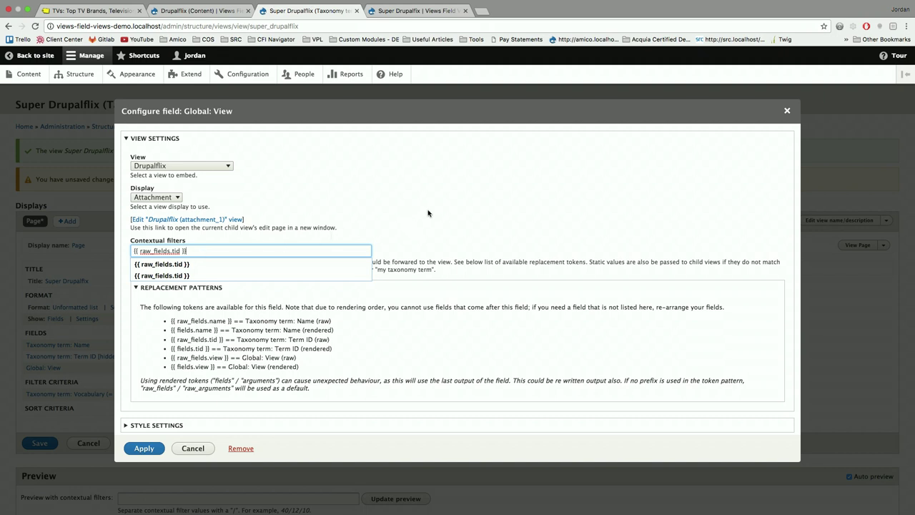
left_click(466, 209)
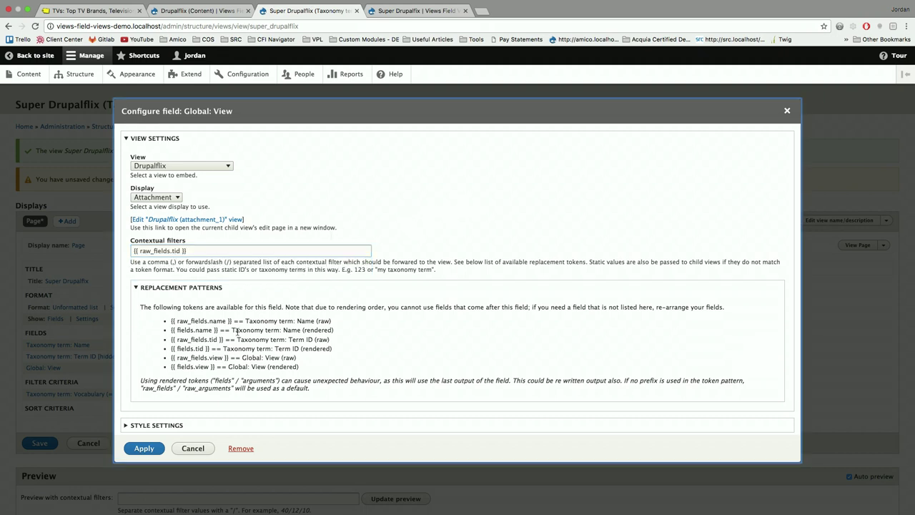
scroll(236, 332, "up", 1)
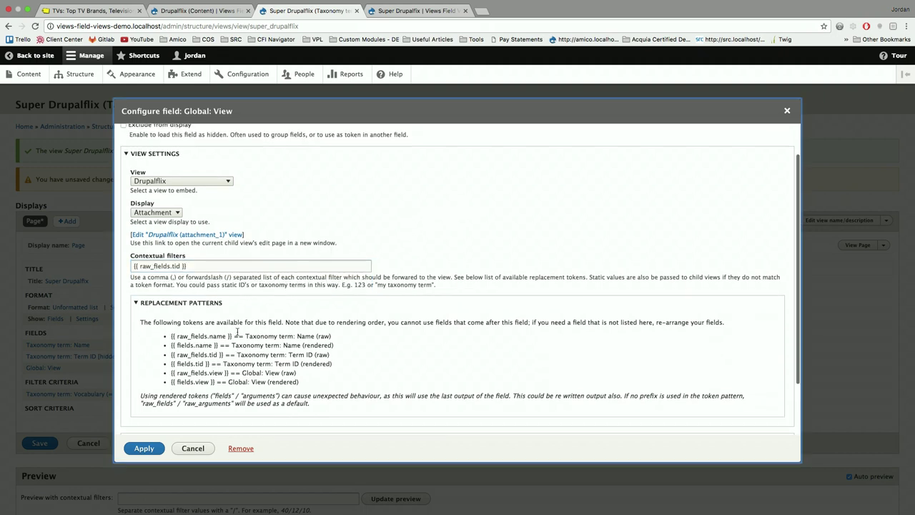
left_click(146, 447)
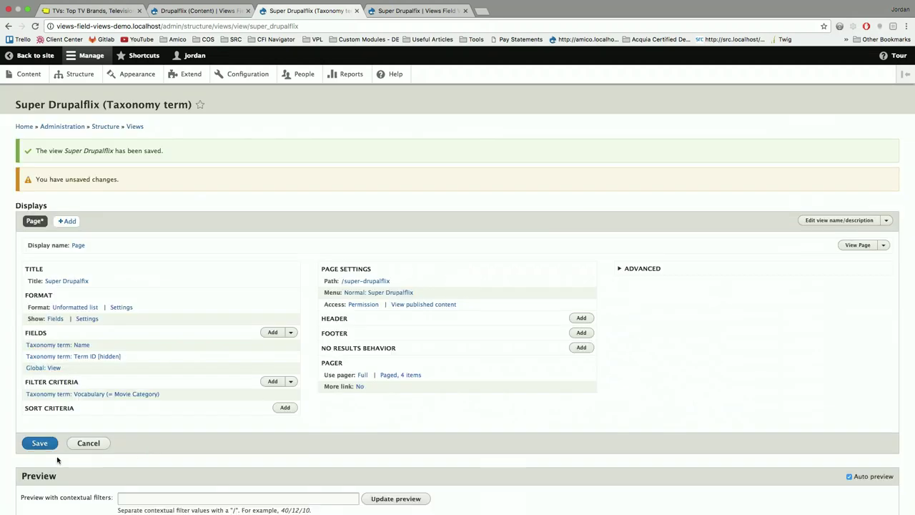
left_click(44, 443)
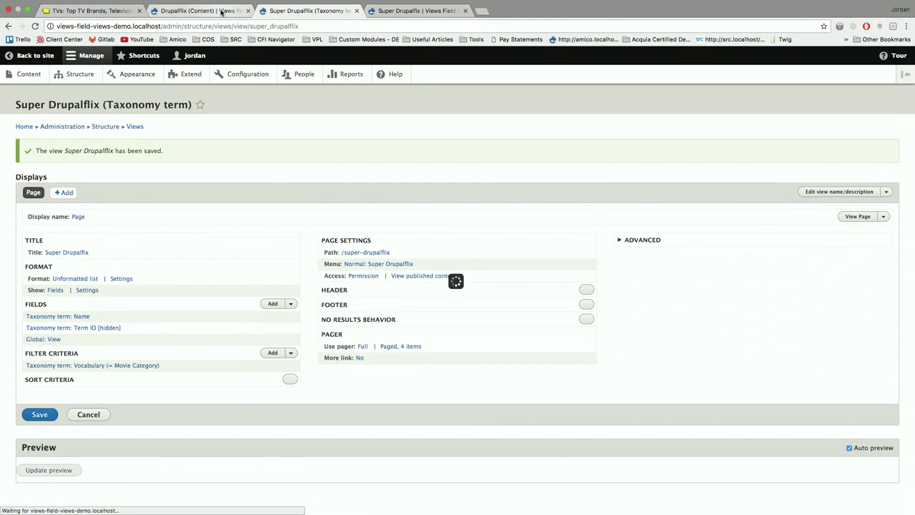
Switch to the Drupalflix view's Attachment display and add the Has taxonomy term ID contextual filter for all displays
left_click(207, 11)
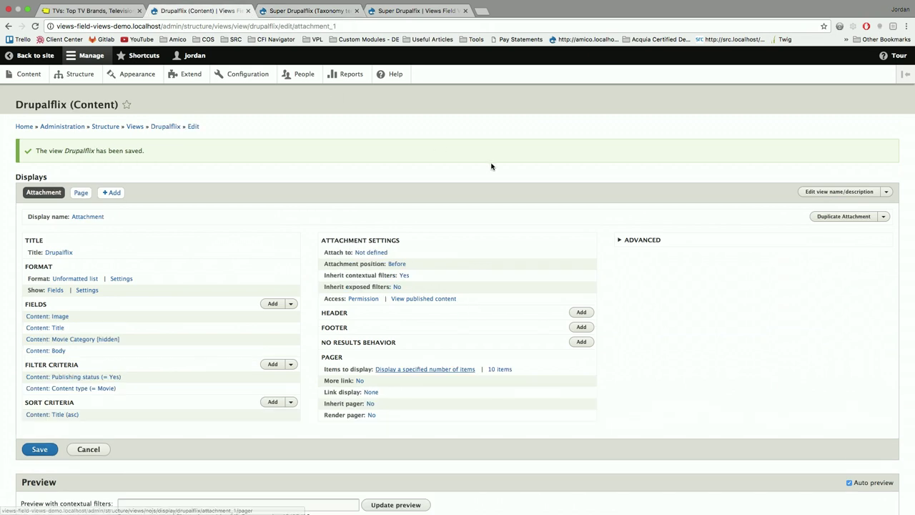
left_click(636, 240)
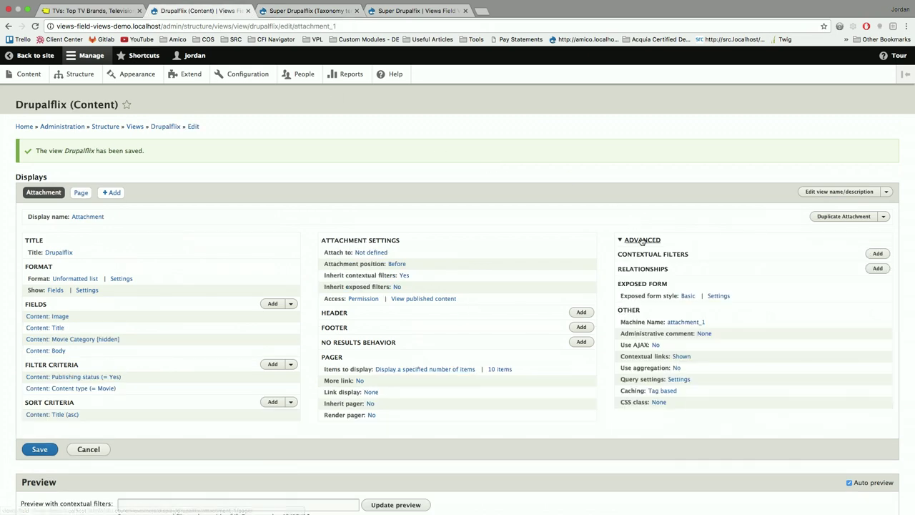
left_click(878, 254)
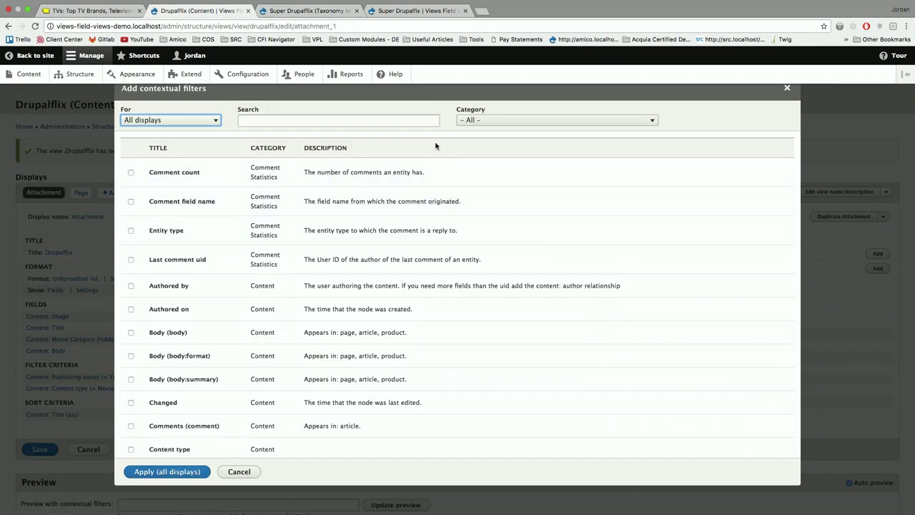
left_click(400, 122)
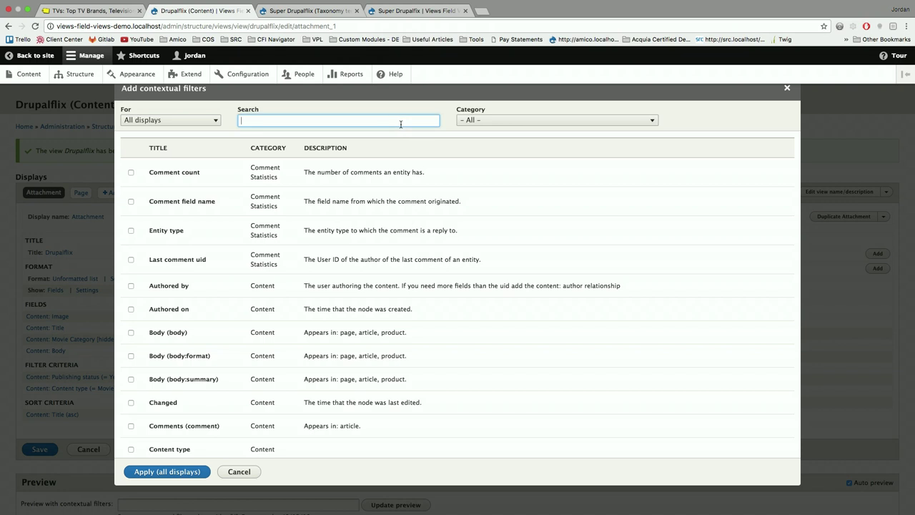
type("tax")
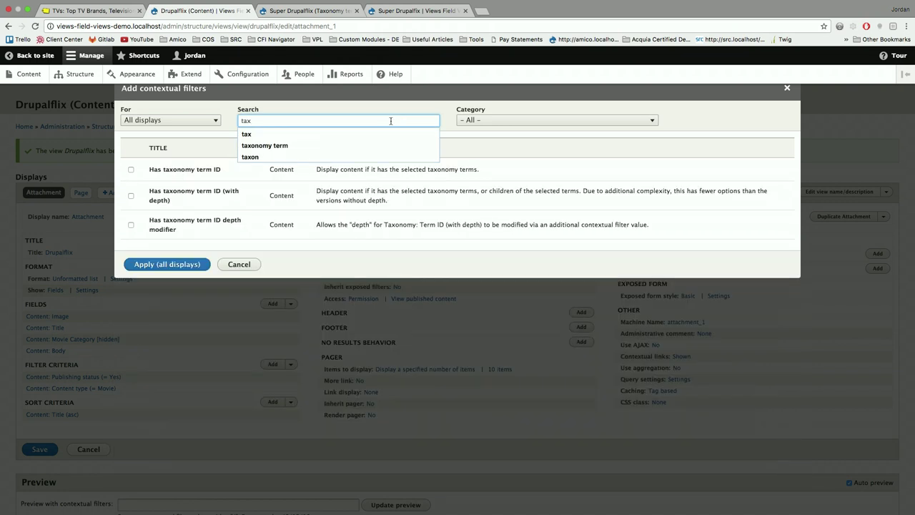
left_click(180, 172)
left_click(172, 279)
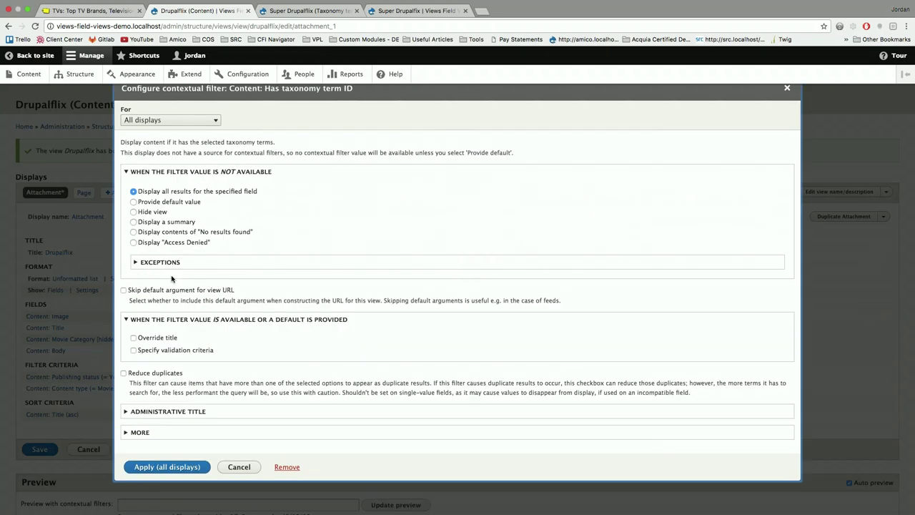
Give the contextual filter a default value of type Taxonomy term ID from URL, and save the Drupalflix view
left_click(175, 202)
left_click(175, 221)
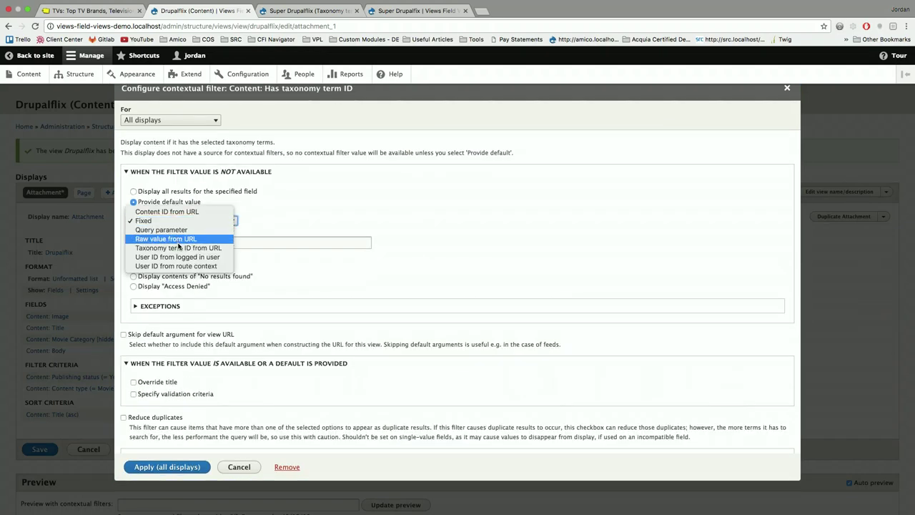
left_click(181, 248)
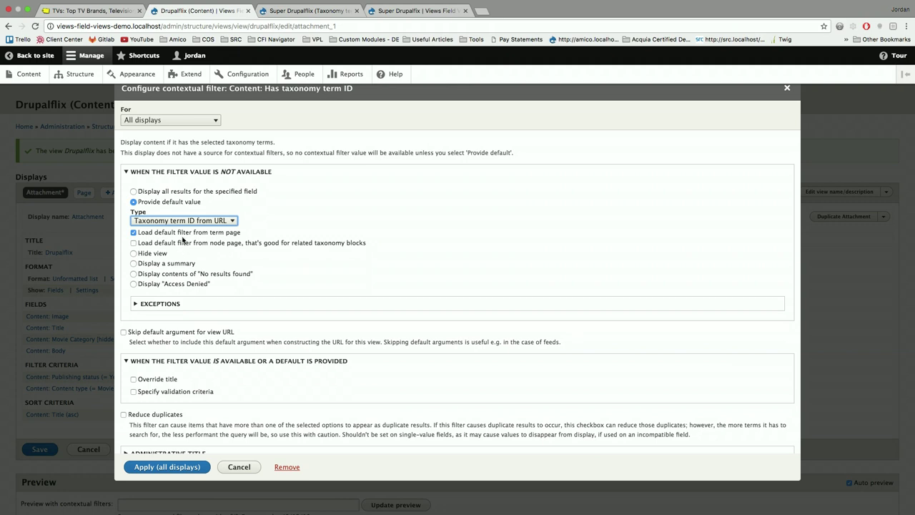
left_click(169, 470)
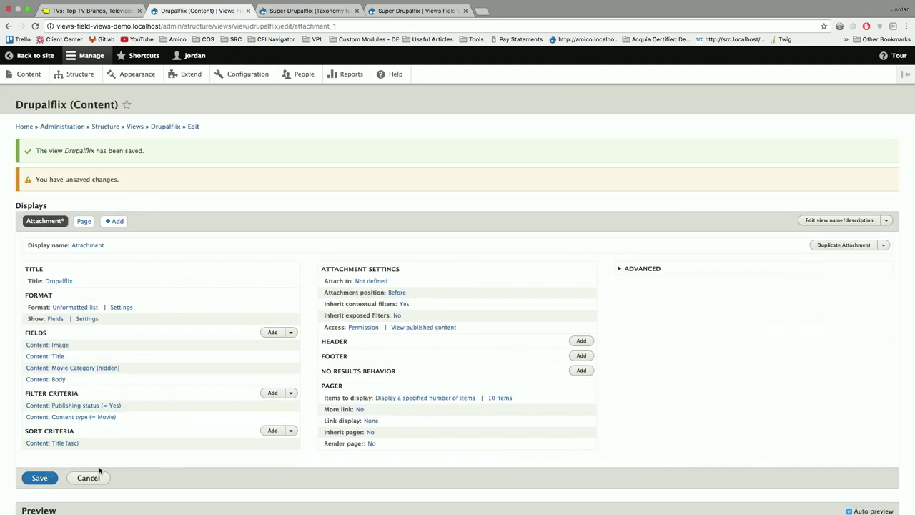
left_click(45, 478)
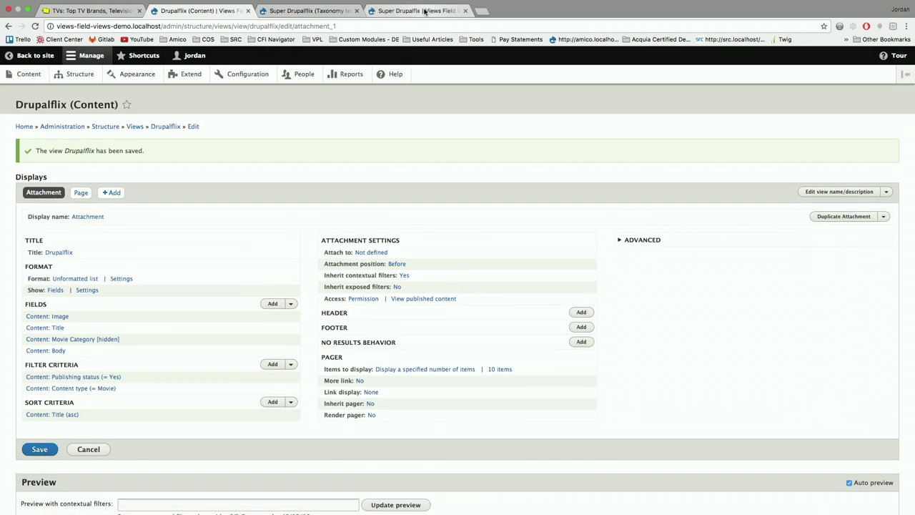
Reload the Super Drupalflix page and examine which movies are listed under each category
left_click(424, 12)
scroll(410, 133, "up", 10)
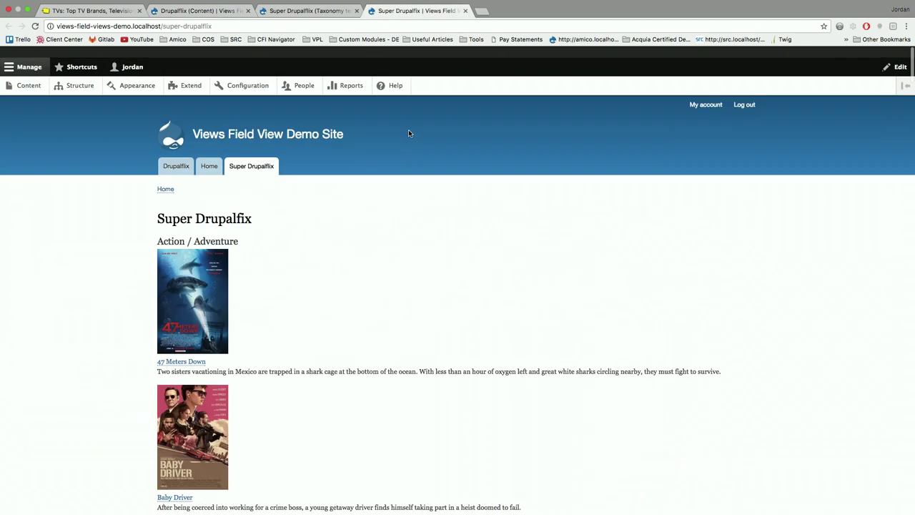
key("super+r")
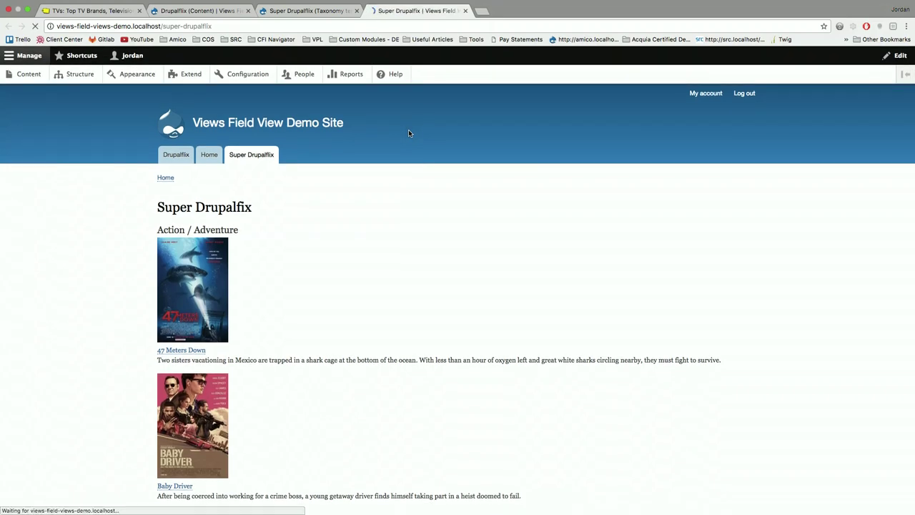
scroll(408, 133, "down", 2)
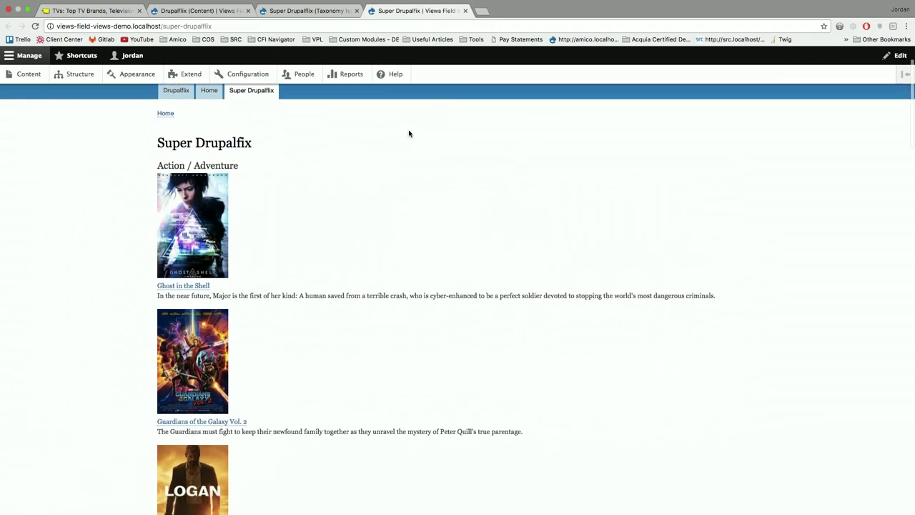
scroll(409, 133, "down", 1)
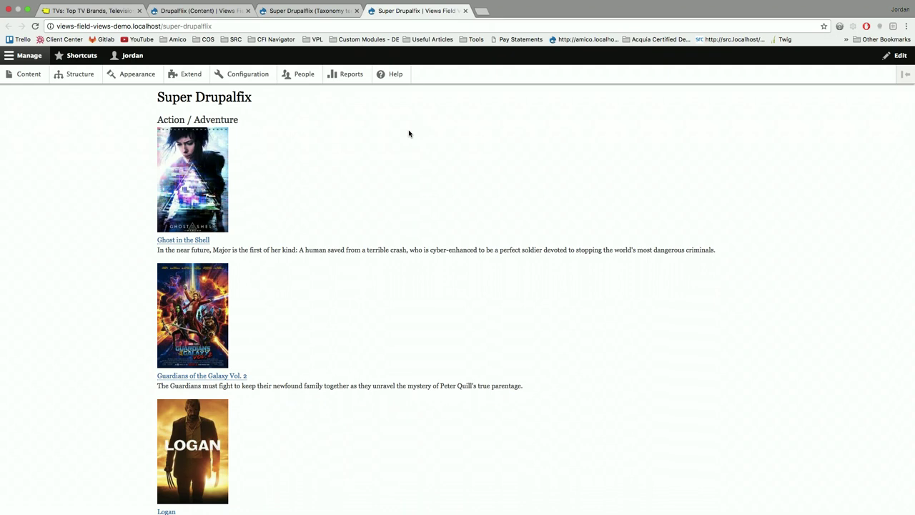
scroll(409, 133, "down", 10)
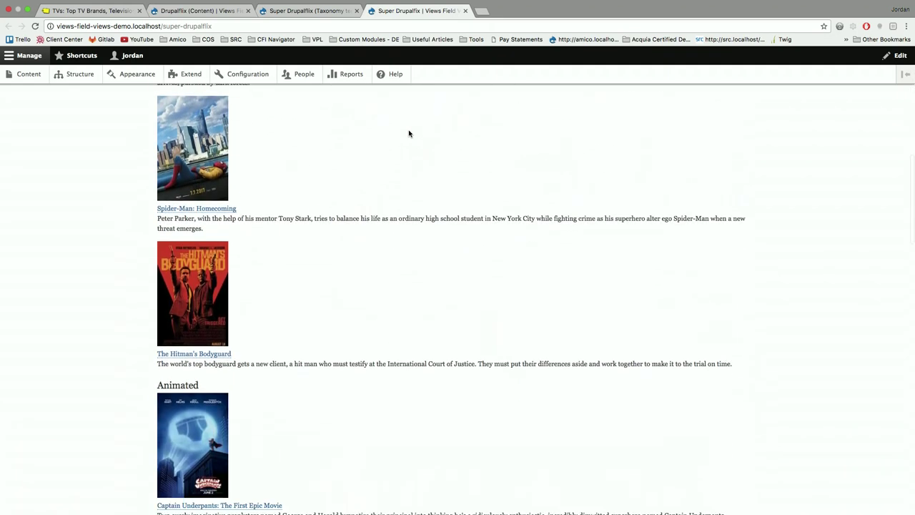
scroll(409, 133, "down", 5)
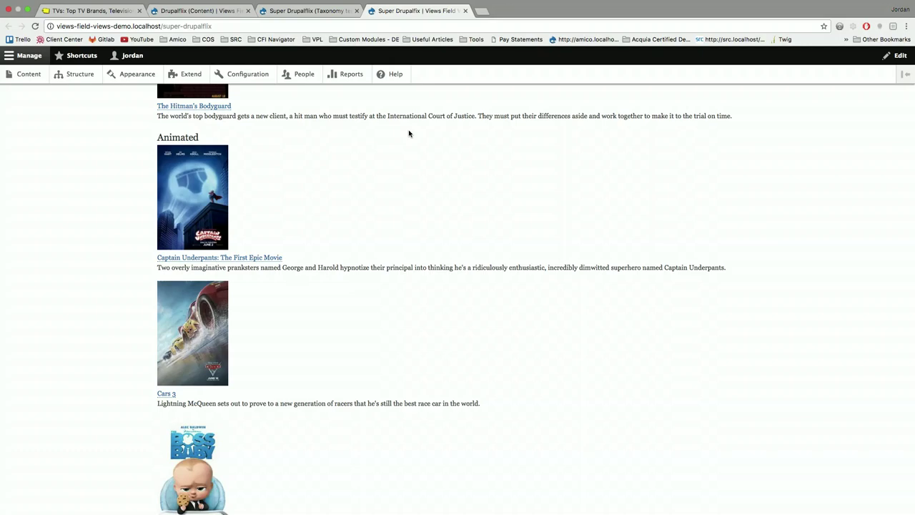
scroll(409, 133, "down", 10)
scroll(409, 133, "up", 15)
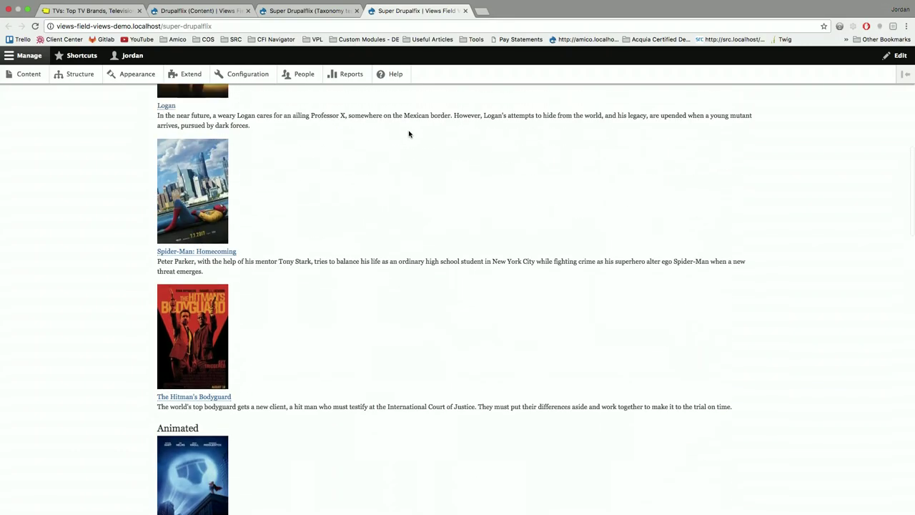
Switch to the Drupalflix view and limit its Attachment display to 2 items
scroll(409, 133, "up", 8)
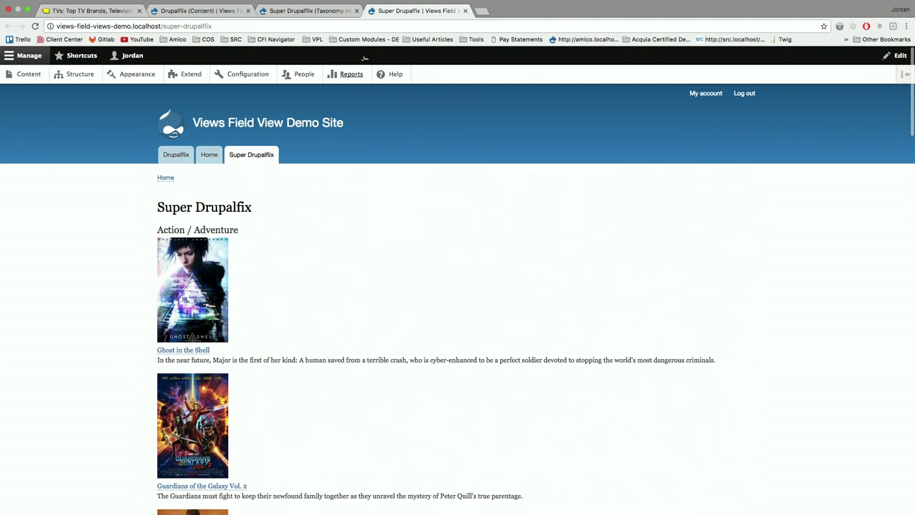
left_click(214, 12)
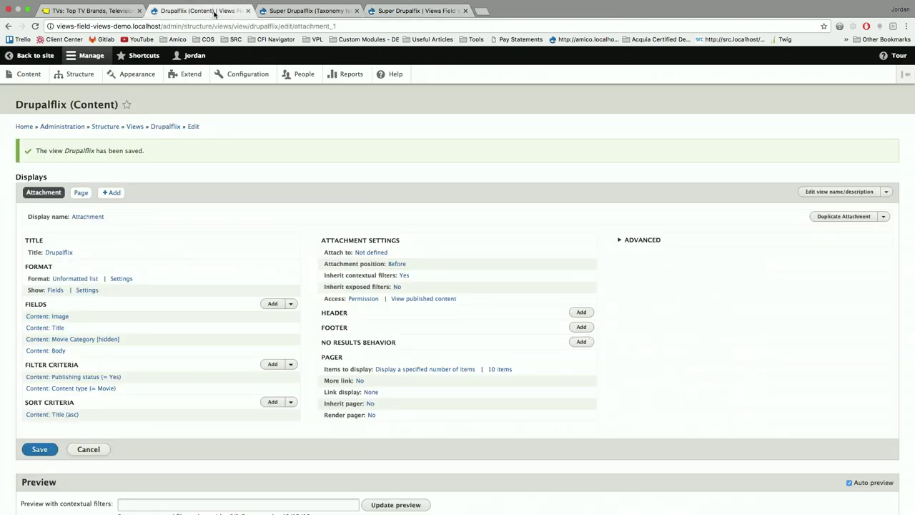
left_click(503, 370)
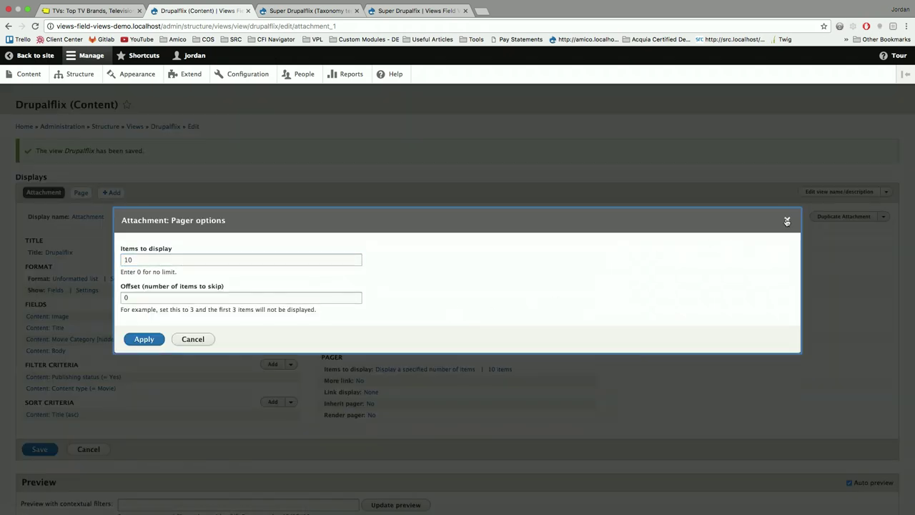
left_click(785, 220)
left_click(467, 368)
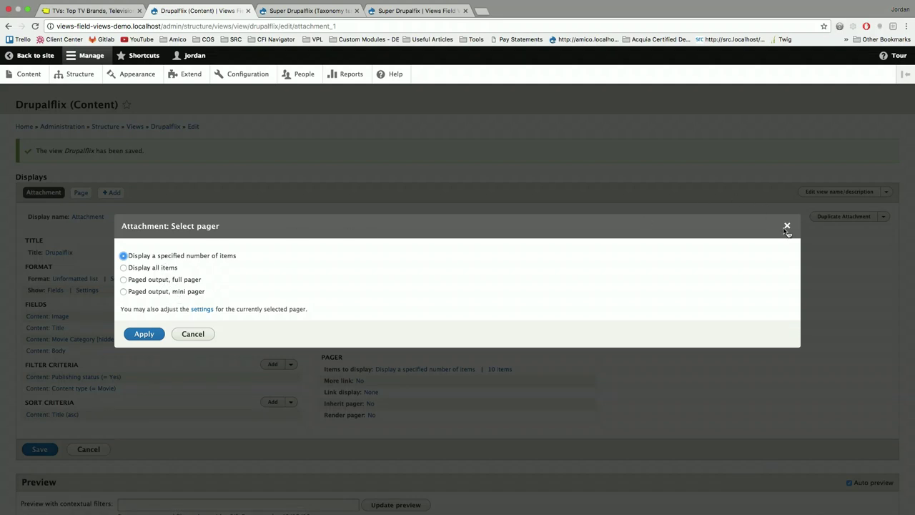
left_click(786, 227)
left_click(506, 370)
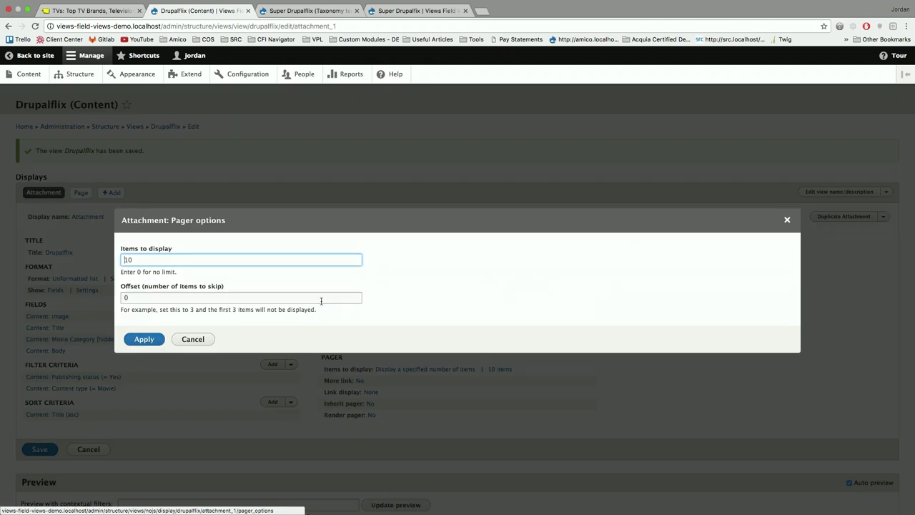
double_click(140, 259)
type("2")
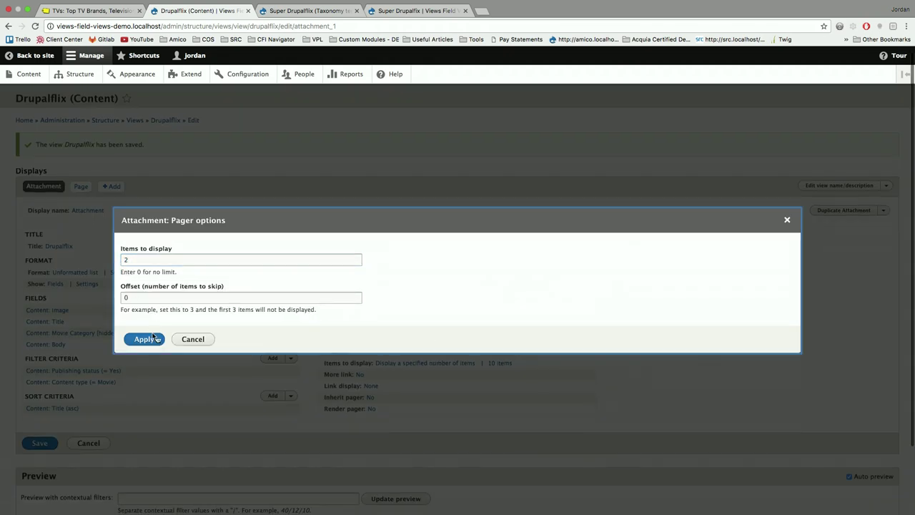
left_click(150, 339)
Turn on the more link for the Drupalflix view's Attachment display
left_click(360, 404)
left_click(167, 262)
left_click(298, 265)
left_click(147, 285)
scroll(250, 296, "down", 3)
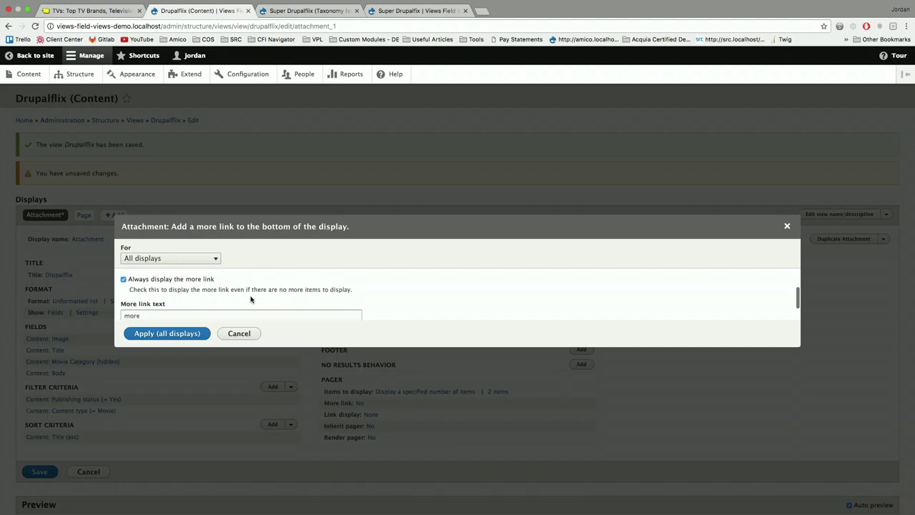
scroll(250, 298, "down", 1)
scroll(243, 296, "up", 1)
scroll(164, 287, "down", 1)
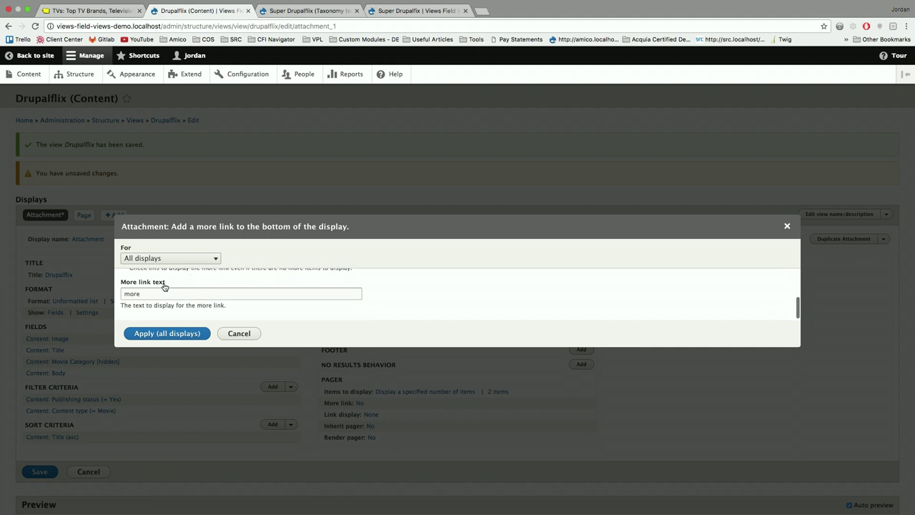
Set the more link text to "More Movies", apply it to all displays, and save the Drupalflix view
left_click(159, 294)
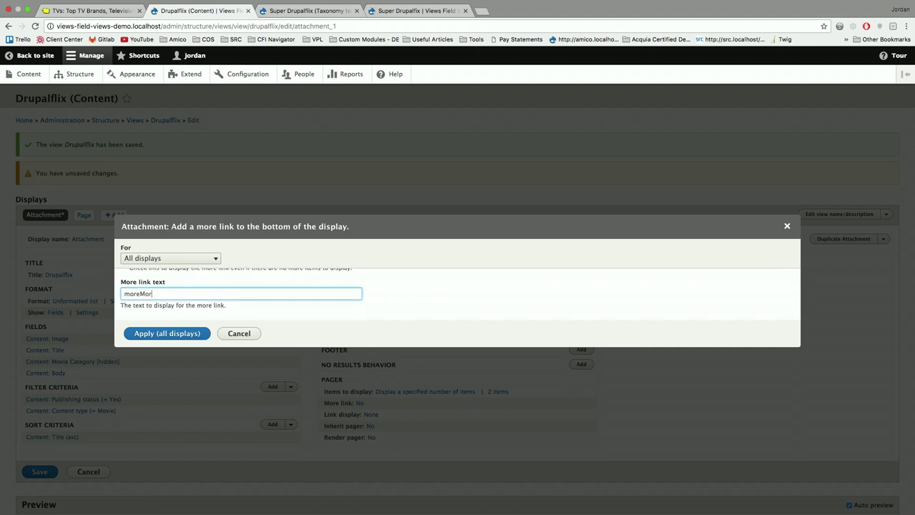
type("More")
key("BackSpace")
key("BackSpace")
key("BackSpace")
key("BackSpace")
key("BackSpace")
key("BackSpace")
key("BackSpace")
key("BackSpace")
key("BackSpace")
type("More Movies")
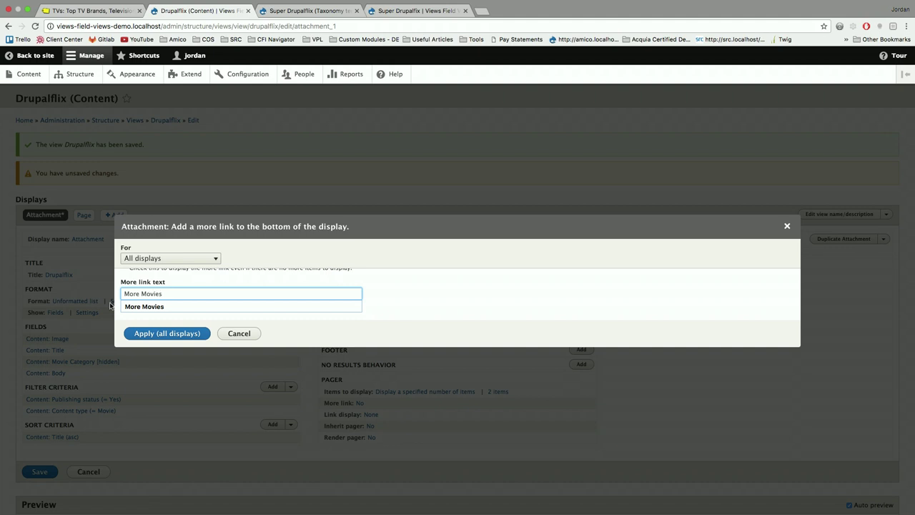
left_click(167, 333)
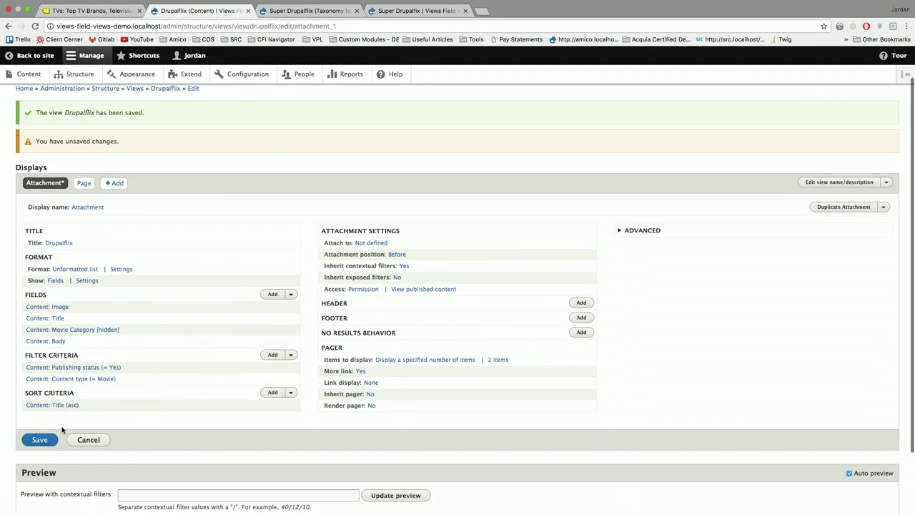
left_click(49, 439)
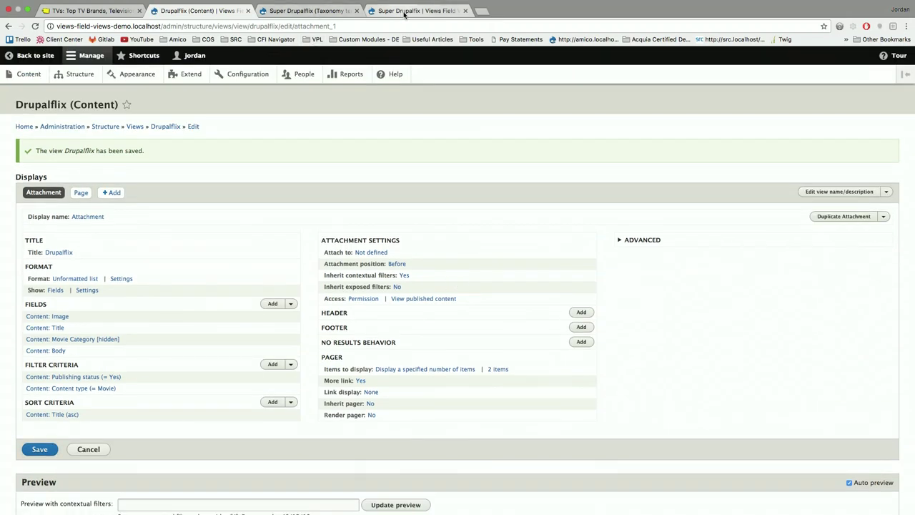
Reload the Super Drupalflix page and examine the movies and the More Movies link under each category
left_click(404, 12)
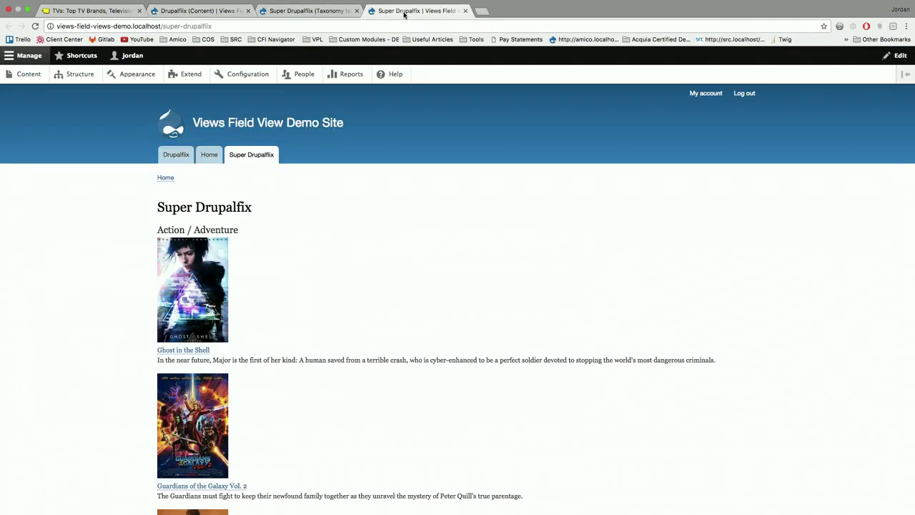
key("super+r")
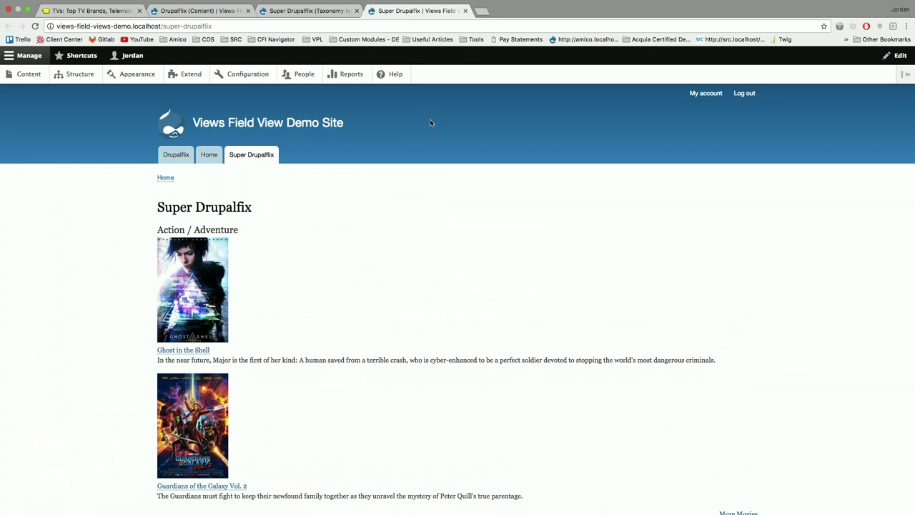
scroll(430, 123, "down", 5)
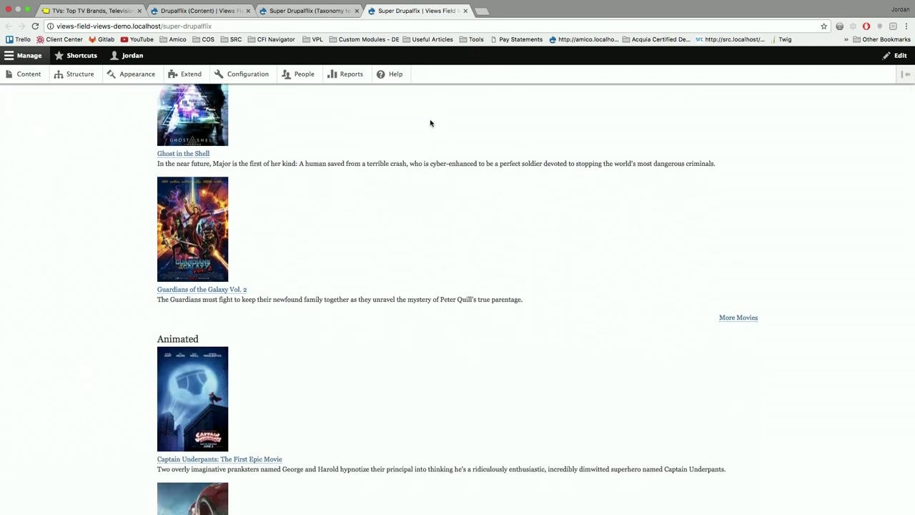
scroll(430, 123, "up", 2)
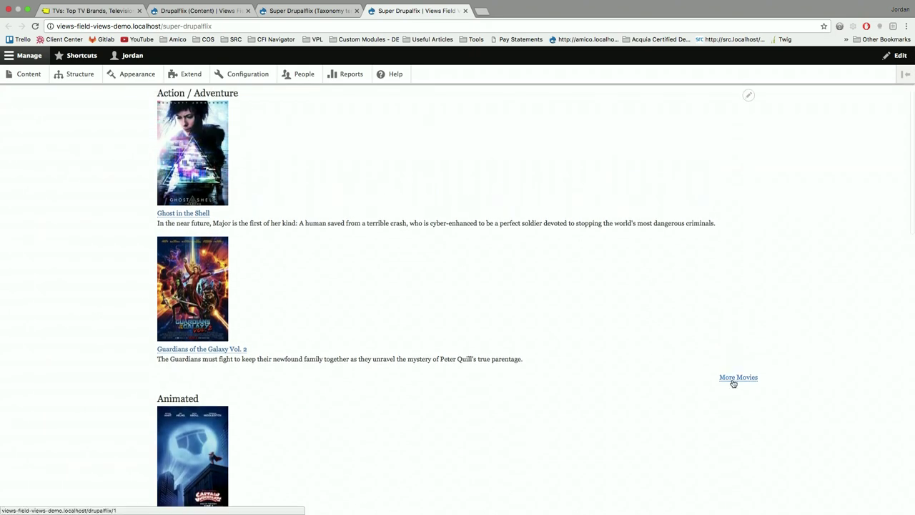
scroll(694, 265, "up", 1)
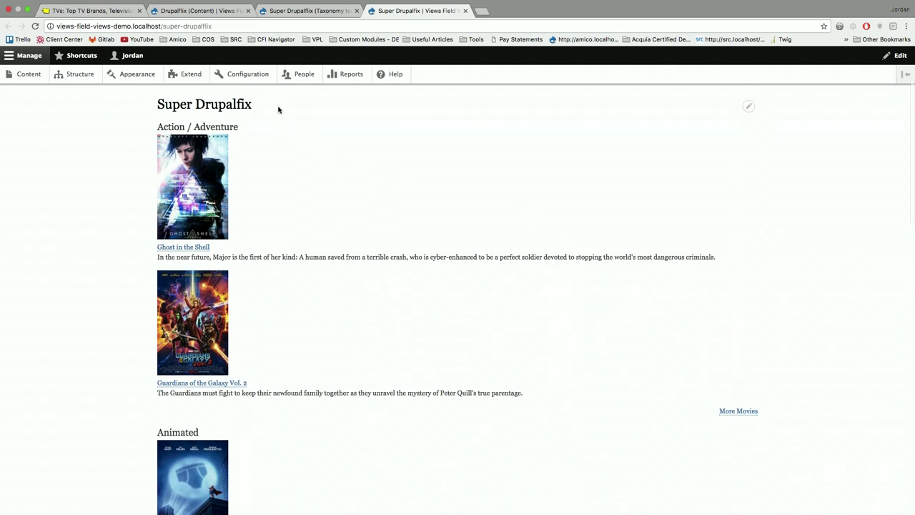
scroll(293, 293, "down", 5)
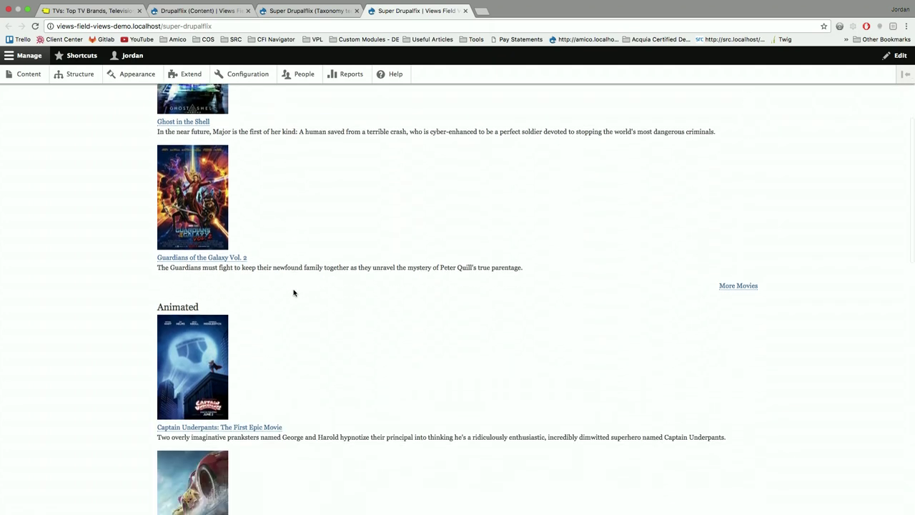
scroll(293, 293, "down", 2)
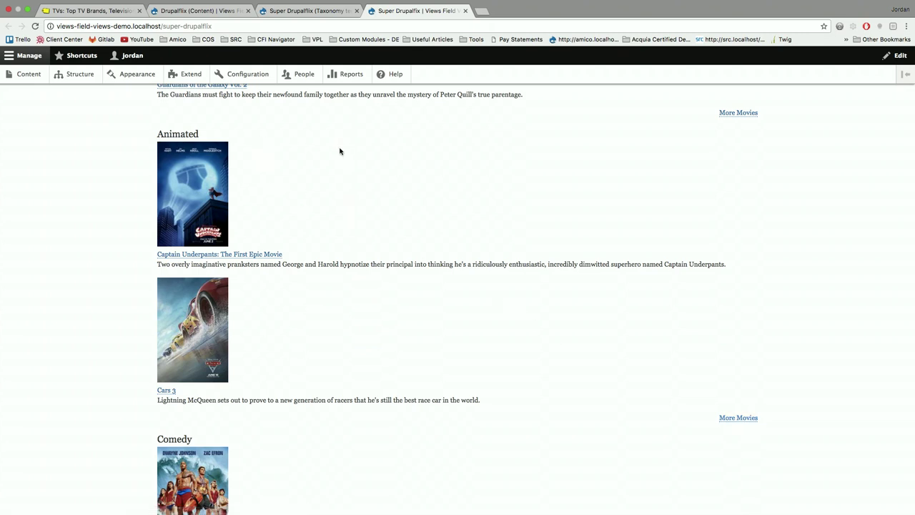
scroll(339, 151, "down", 5)
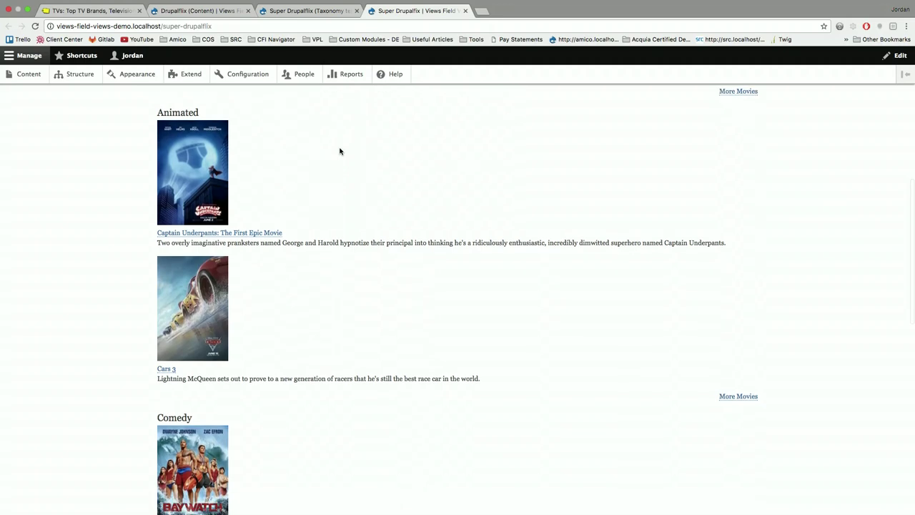
left_click(305, 11)
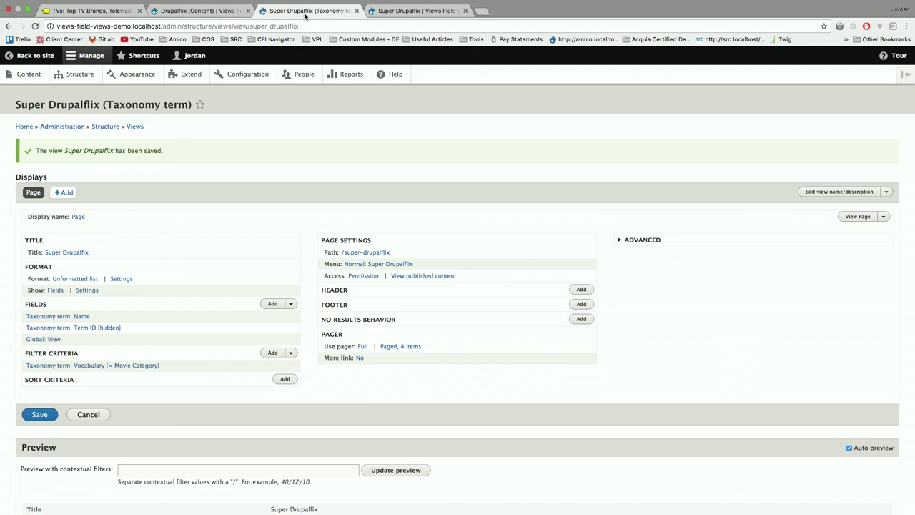
left_click(218, 12)
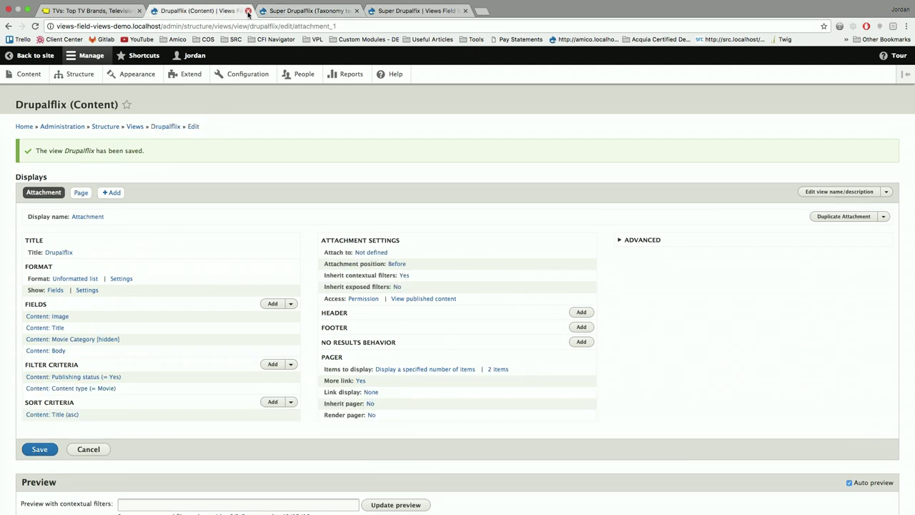
left_click(419, 14)
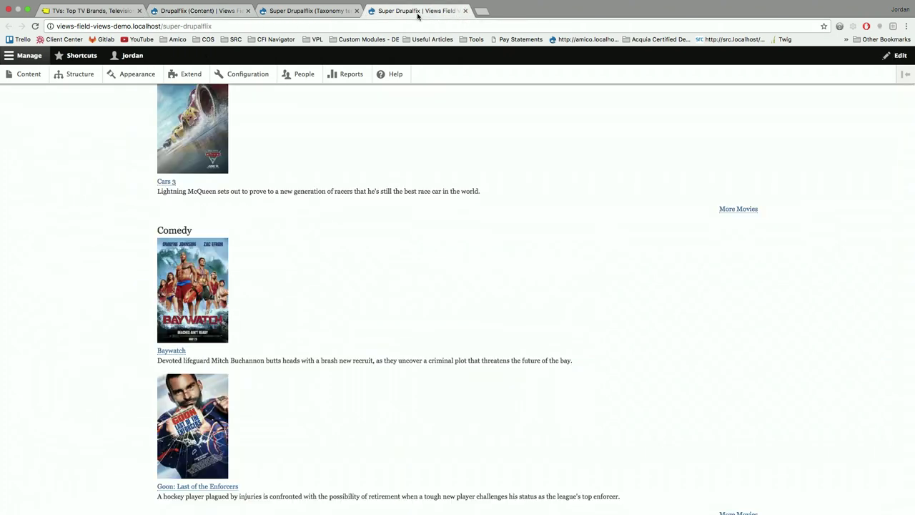
Switch to Keynote and read through the presenter notes of the Views Field View Module (Demo) slide
key("ctrl+Left")
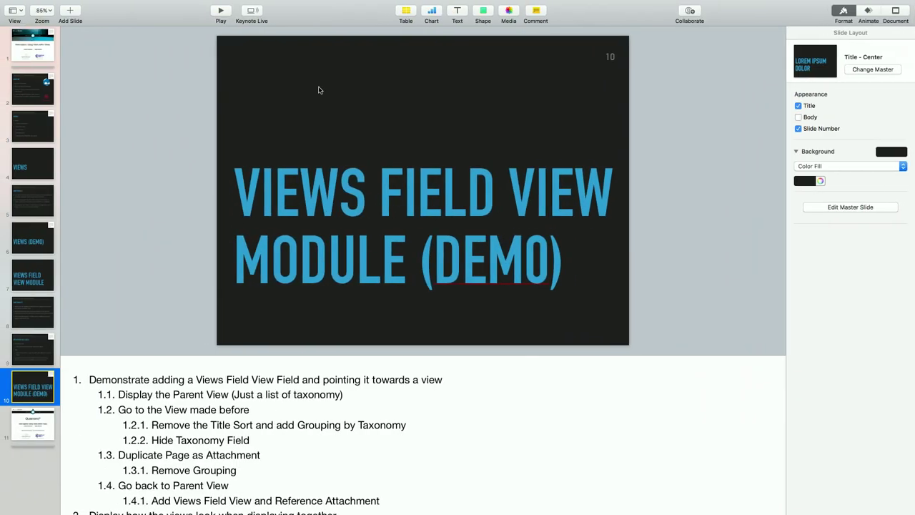
key("ctrl+Right")
key("ctrl+Left")
scroll(385, 444, "down", 5)
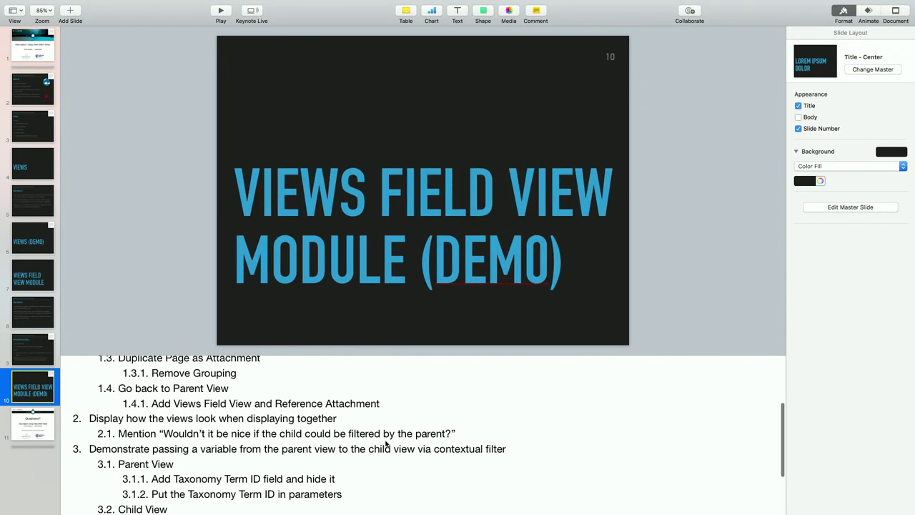
scroll(385, 443, "down", 2)
Return to the browser and expand the advanced settings of the Drupalflix view to review its contextual filters
key("ctrl+Right")
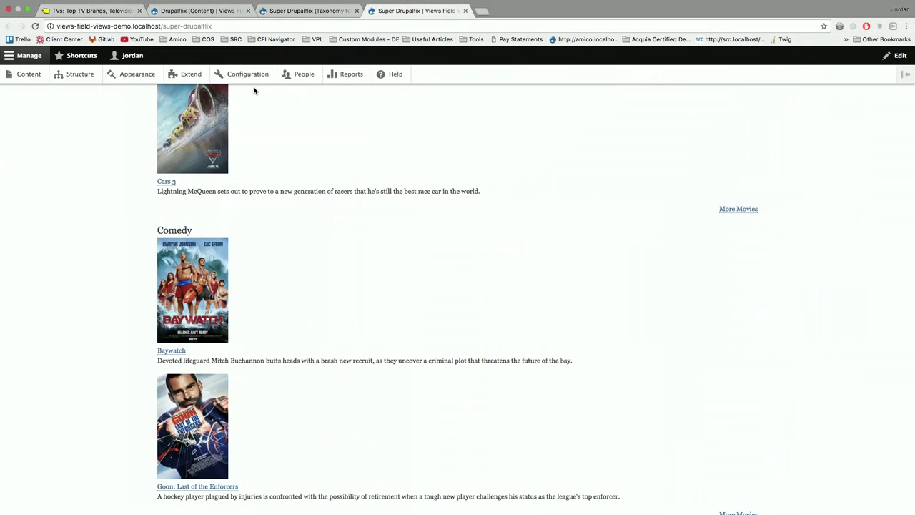
left_click(201, 11)
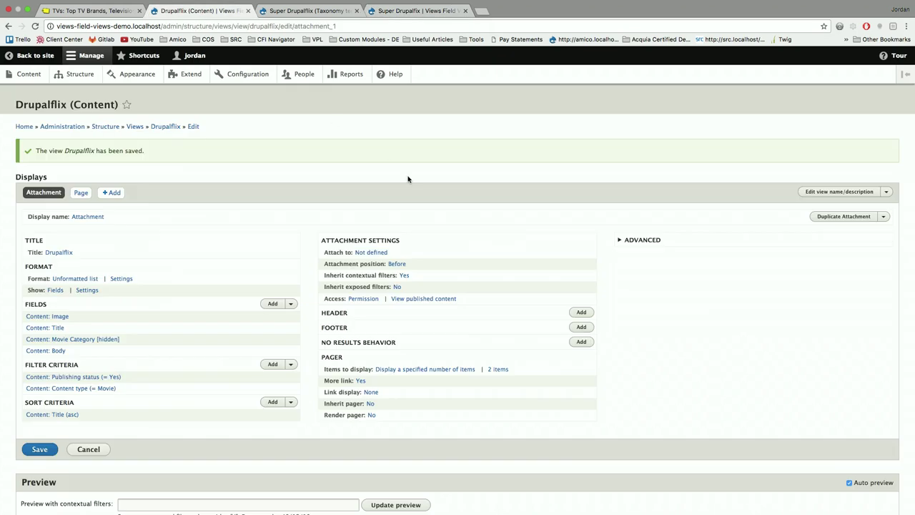
left_click(642, 240)
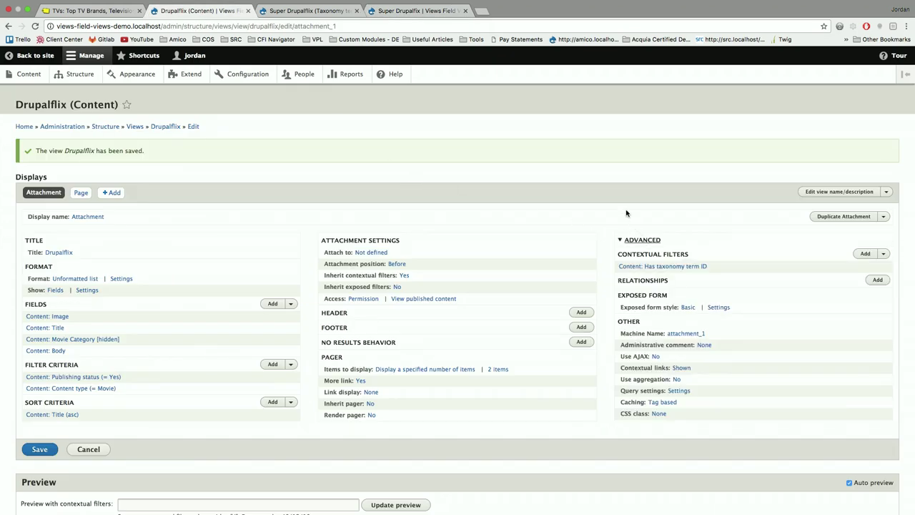
Switch to Keynote and show the closing "Questions?" slide
key("ctrl+Left")
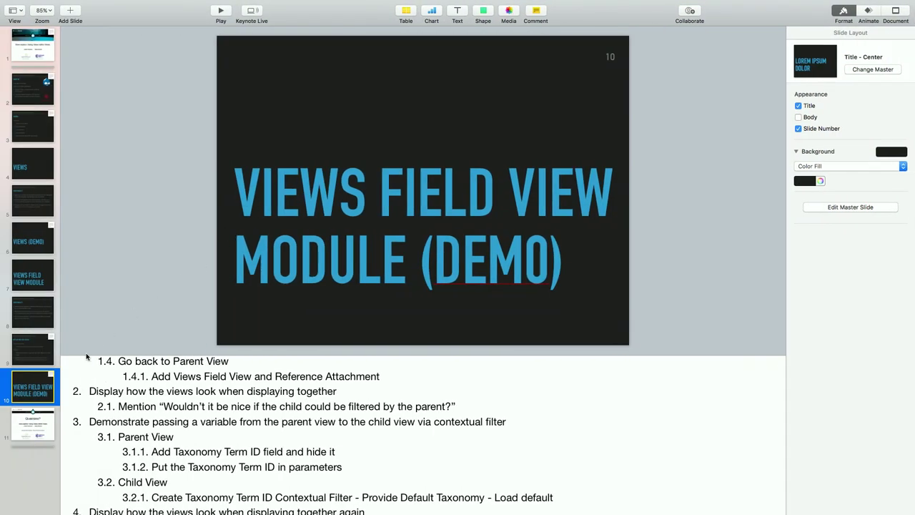
left_click(30, 433)
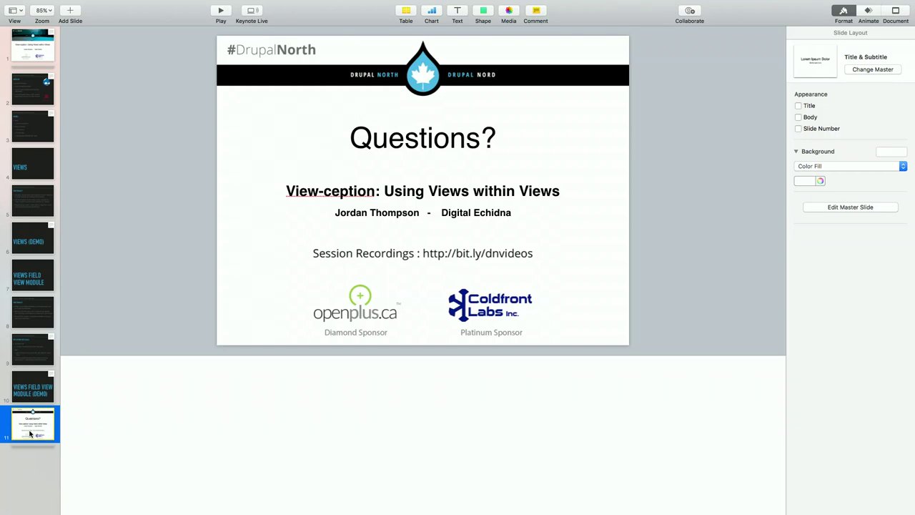
Return to the browser and remove the Global: View field from the Super Drupalflix view
key("super+Tab")
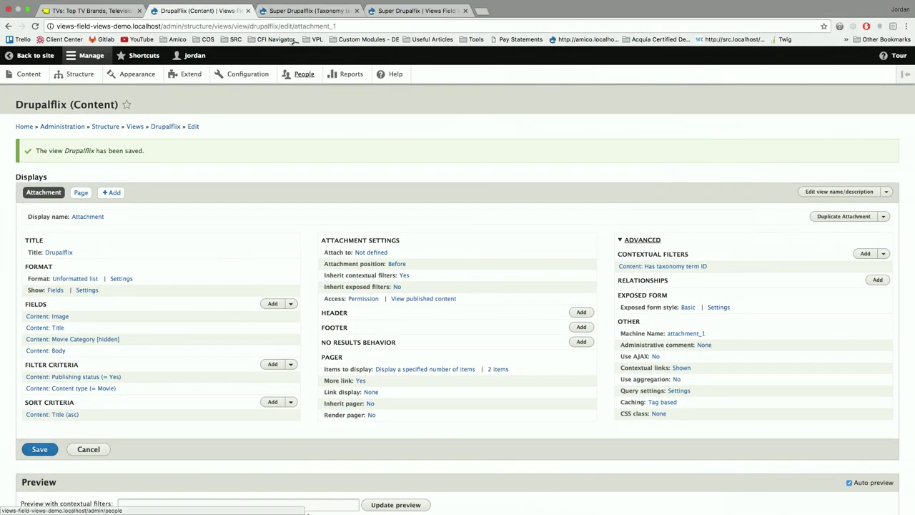
left_click(418, 10)
left_click(291, 10)
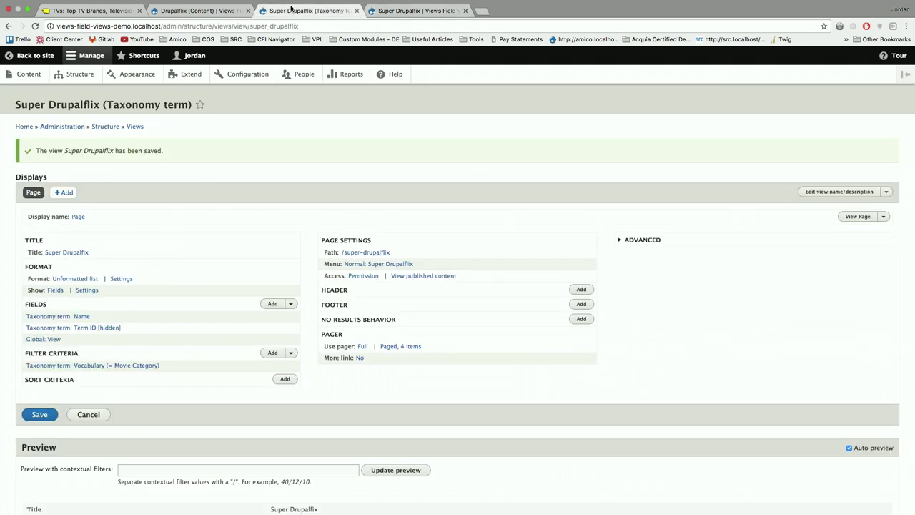
left_click(58, 339)
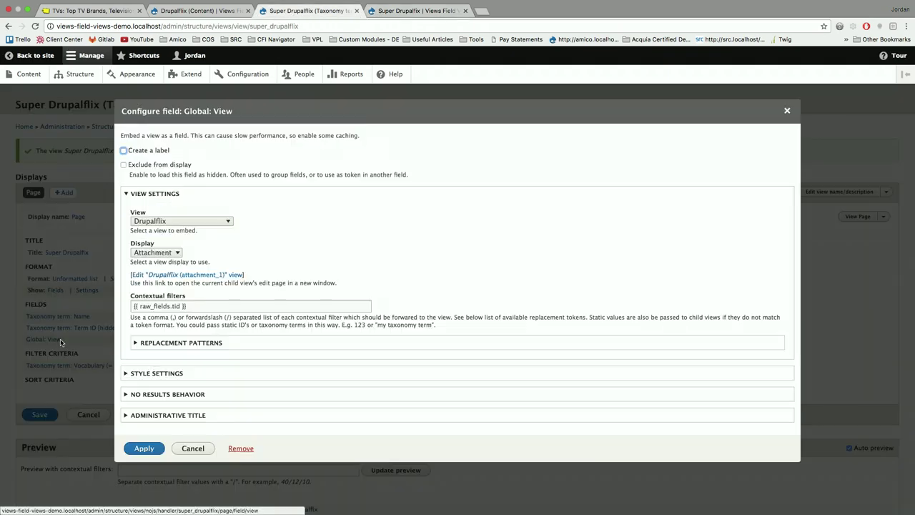
left_click(240, 448)
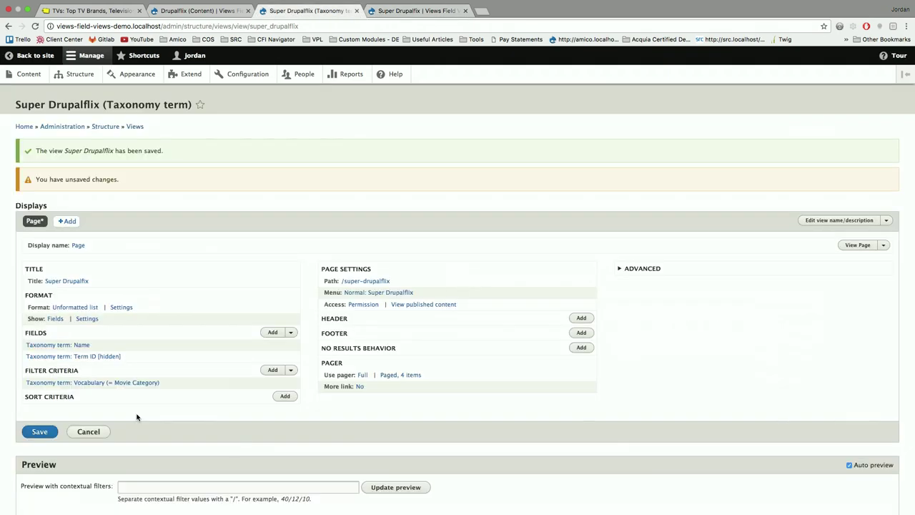
Add a Global: View field to the Super Drupalflix view and open its configuration
left_click(271, 332)
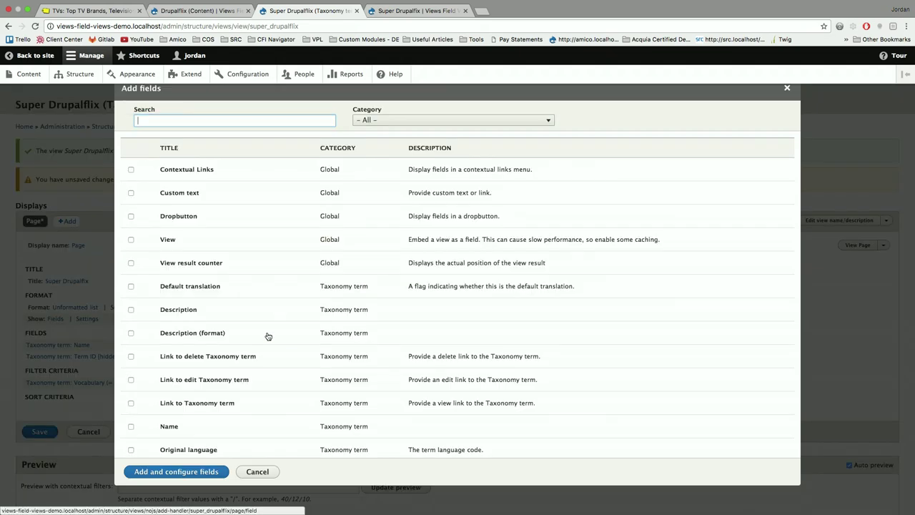
type("globa")
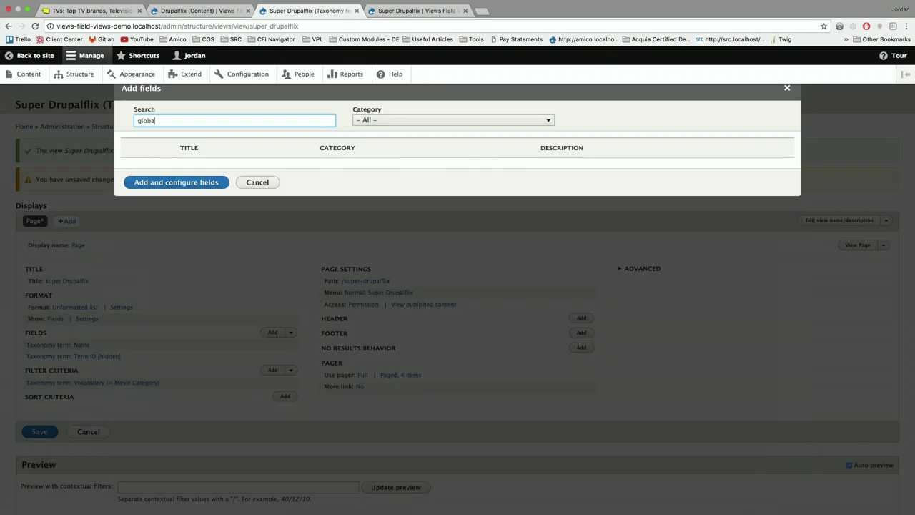
key("BackSpace")
key("BackSpace")
key("BackSpace")
key("BackSpace")
key("BackSpace")
type("view")
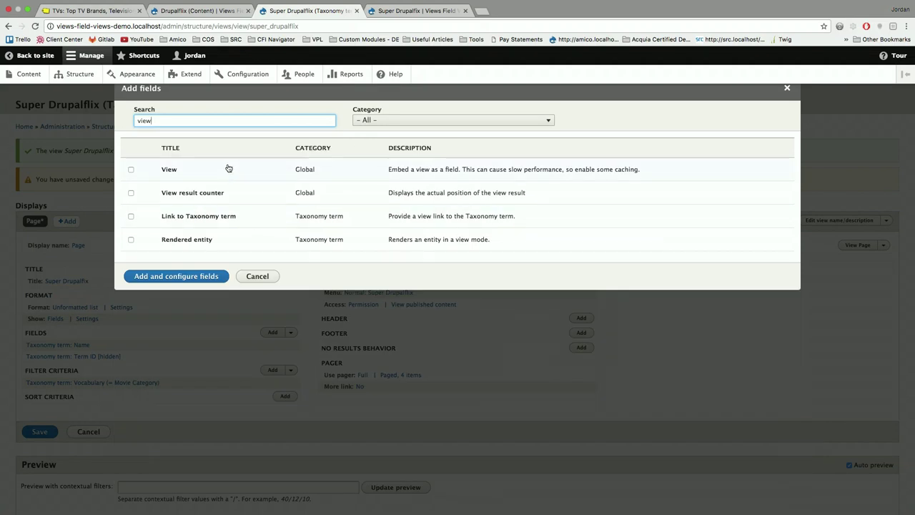
left_click(226, 169)
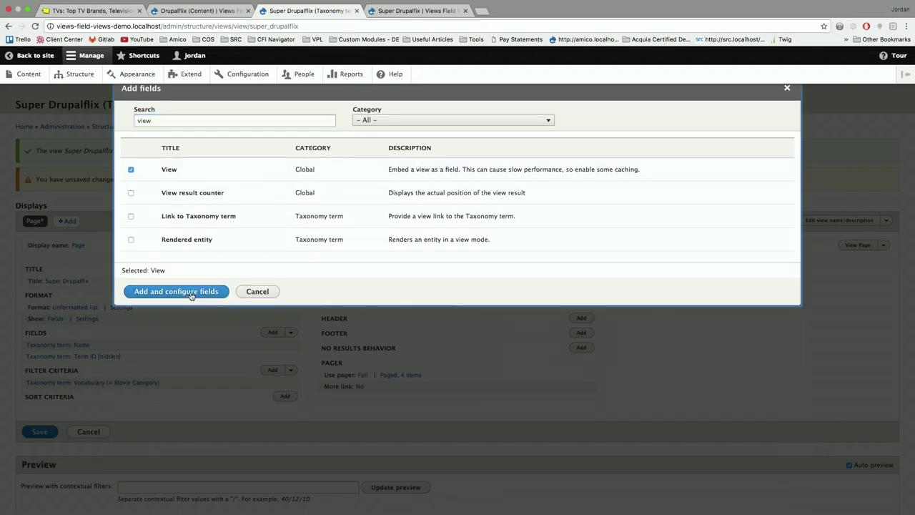
left_click(190, 293)
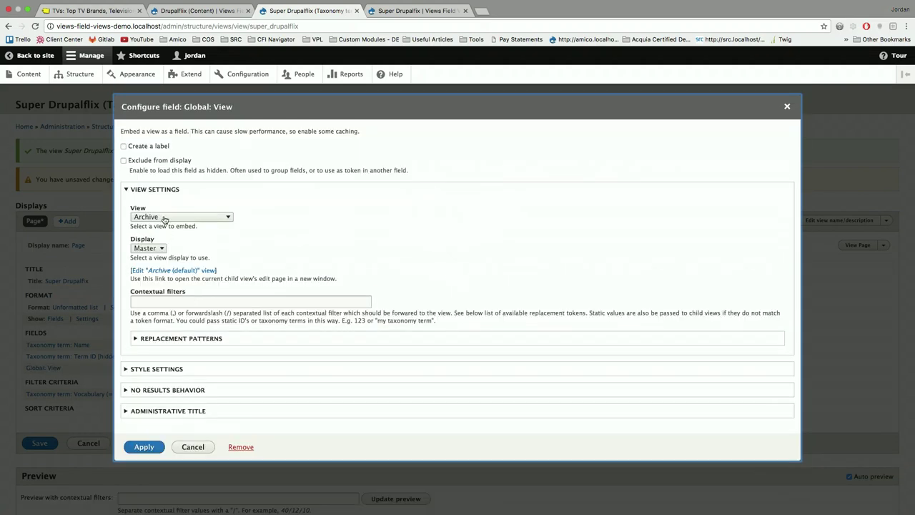
left_click(164, 217)
key("Escape")
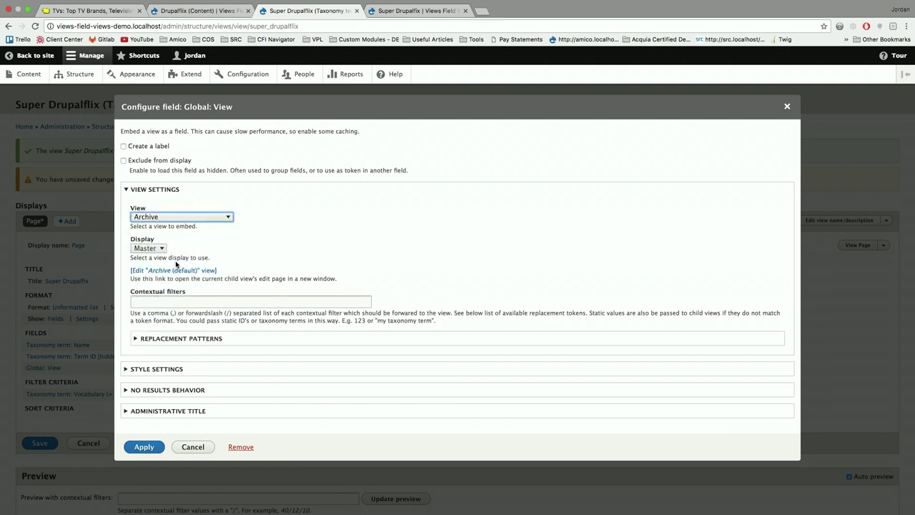
key("Down")
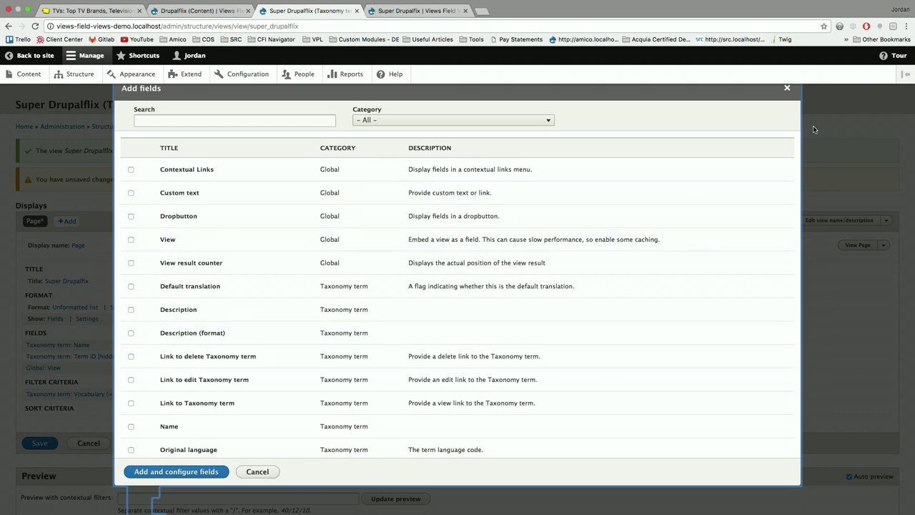
left_click(787, 88)
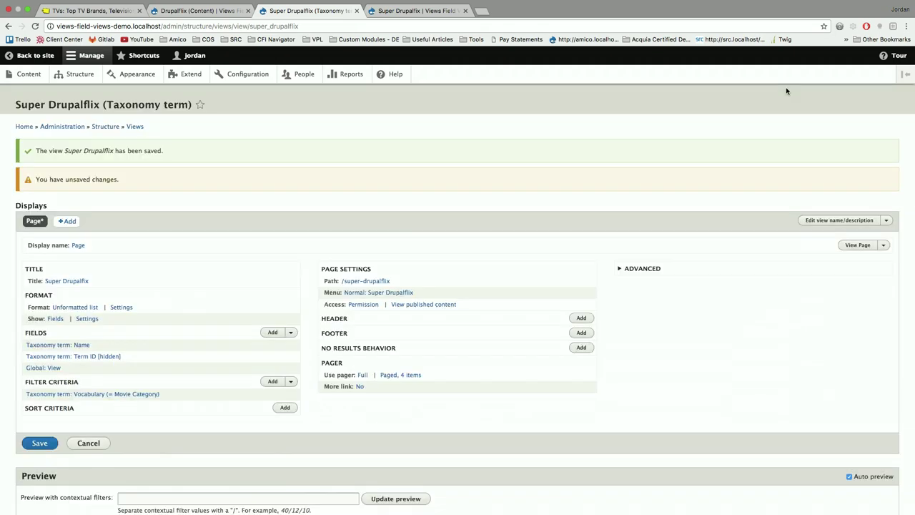
Try to configure the Global: View field to embed the Drupalflix view and choose its display, then close the configuration
left_click(54, 369)
left_click(152, 254)
left_click(165, 227)
left_click(165, 222)
left_click(164, 267)
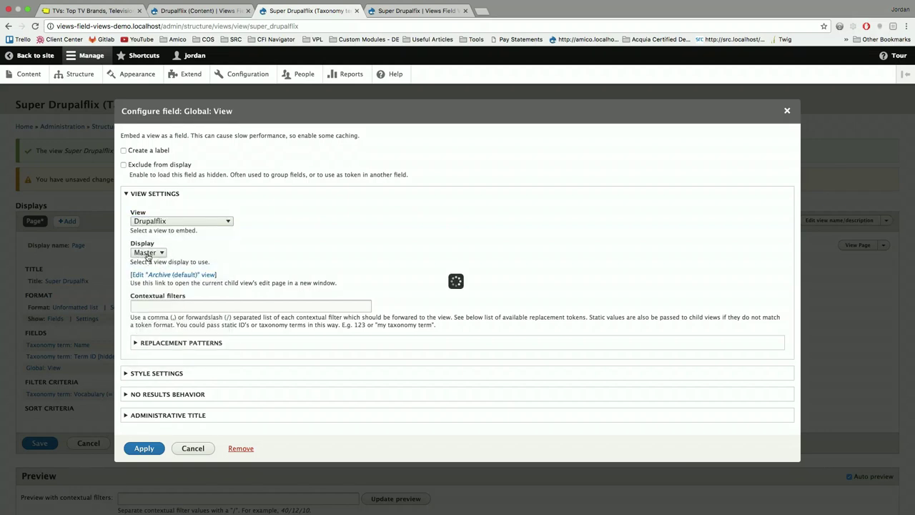
left_click(152, 247)
left_click(153, 247)
left_click(153, 247)
left_click(156, 255)
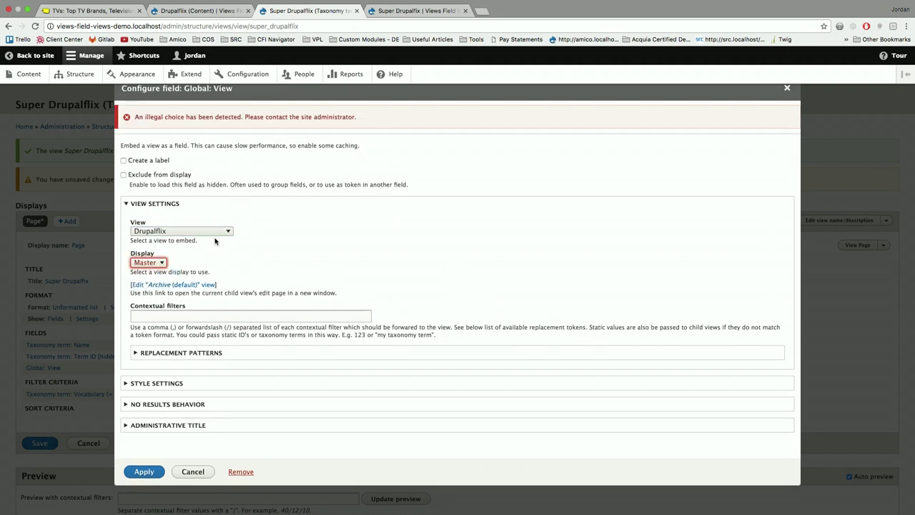
left_click(787, 91)
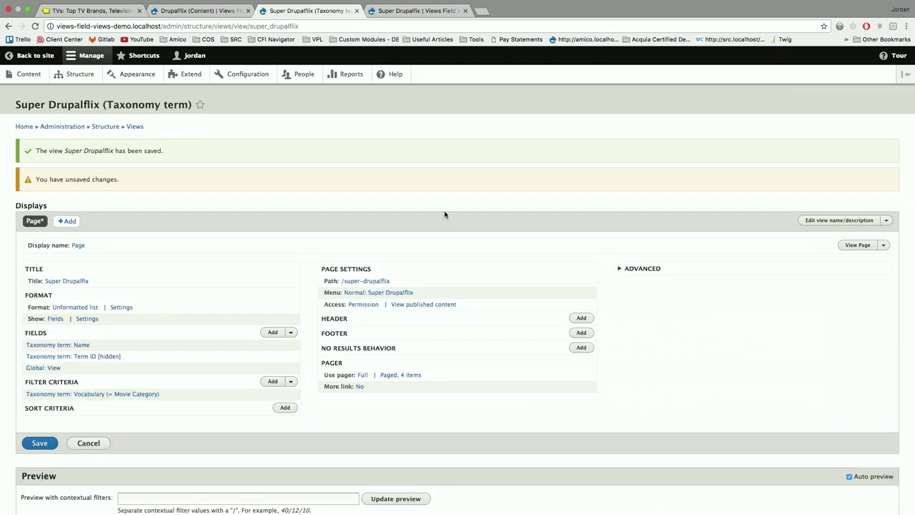
Reopen the Global: View field's configuration, select Drupalflix as the embedded view and try again to choose its display
left_click(44, 368)
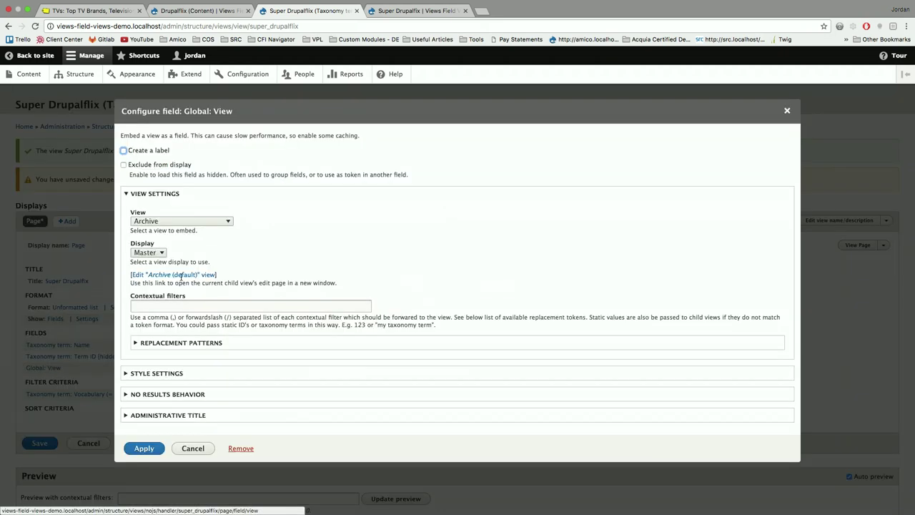
left_click(160, 253)
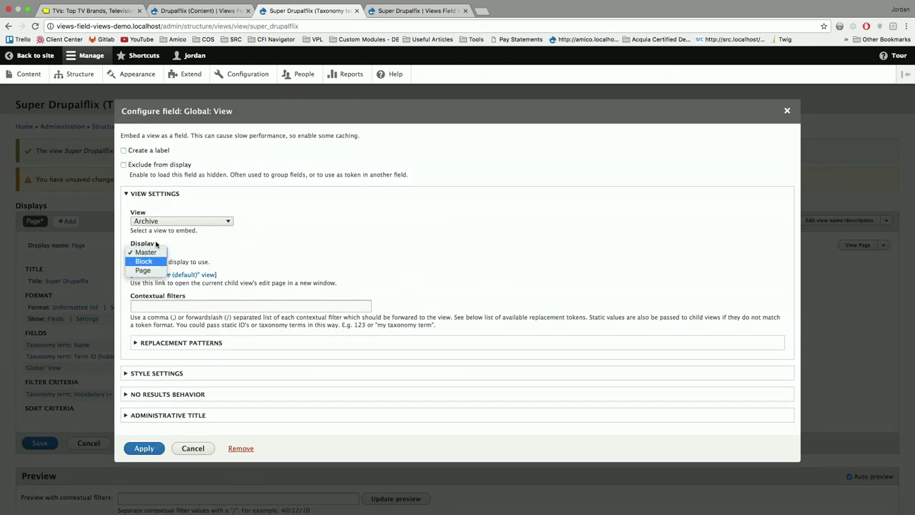
left_click(203, 213)
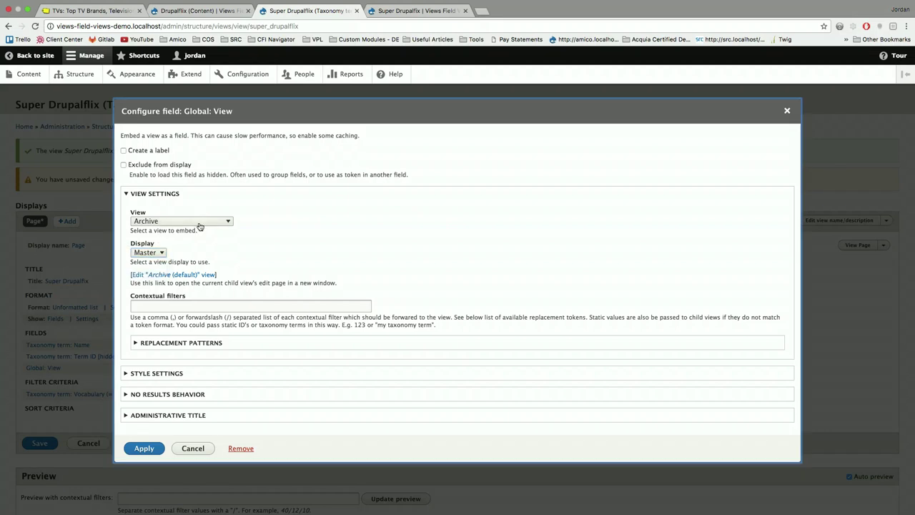
left_click(199, 221)
left_click(178, 266)
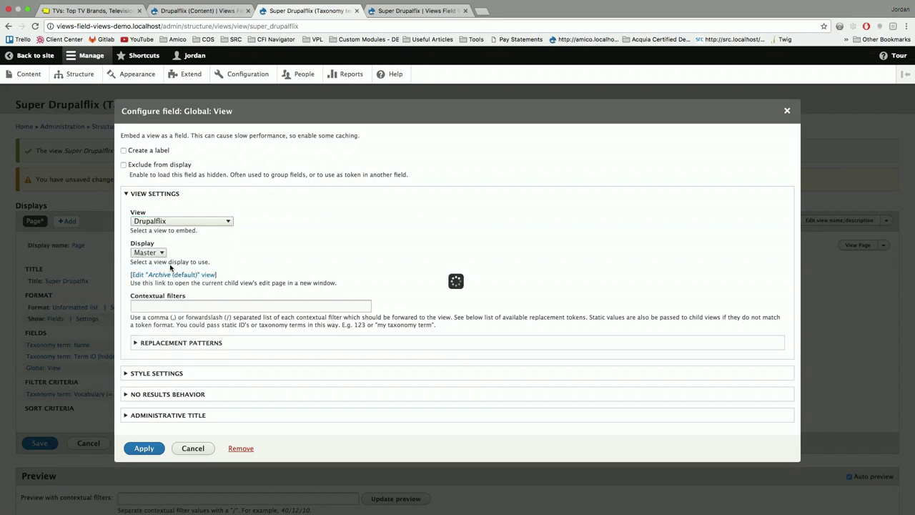
left_click(162, 253)
left_click(159, 250)
left_click(159, 250)
left_click(164, 255)
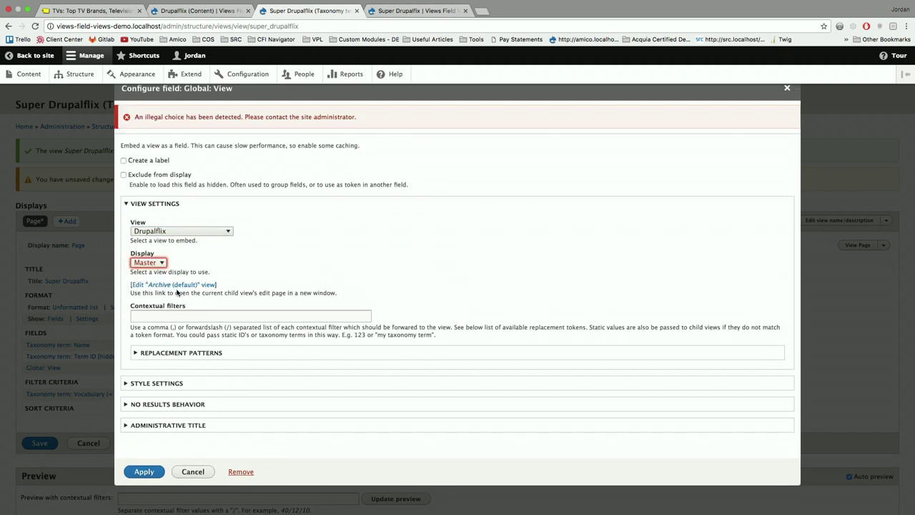